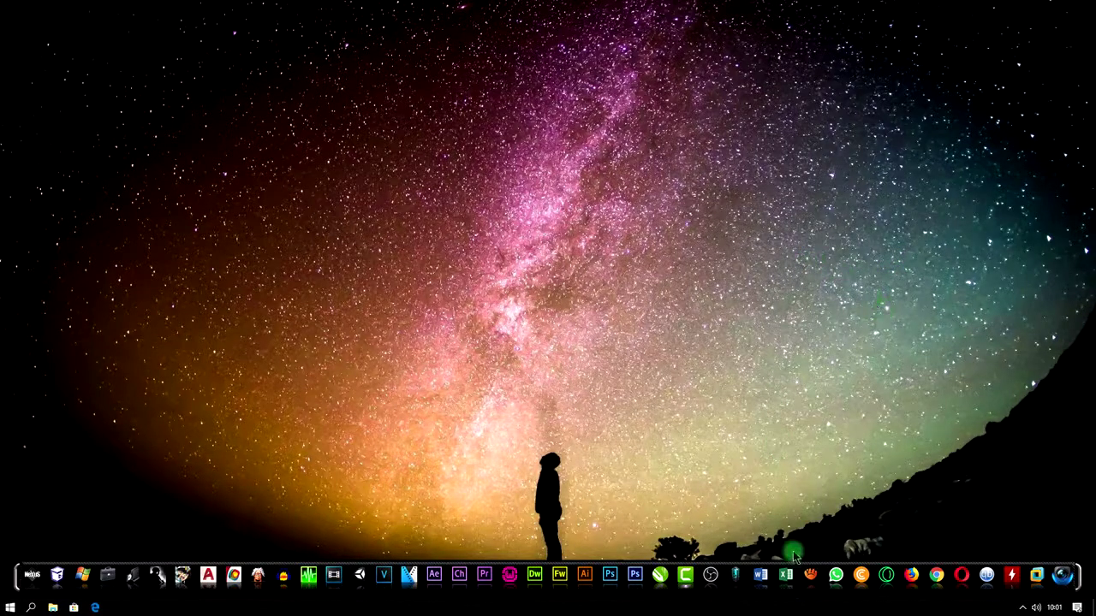
# Launch Excel and create a blank workbook (Pasta de trabalho em branco).
pyautogui.click(786, 575)
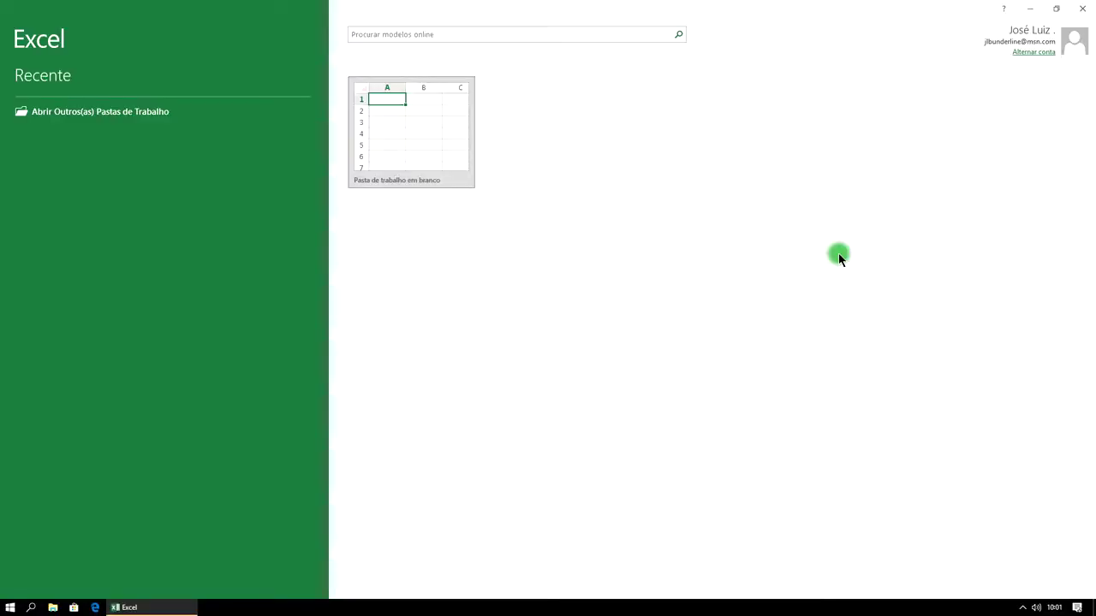
pyautogui.click(428, 116)
# Zoom in on the sheet and enter the header Produtos in A2.
pyautogui.click(435, 121)
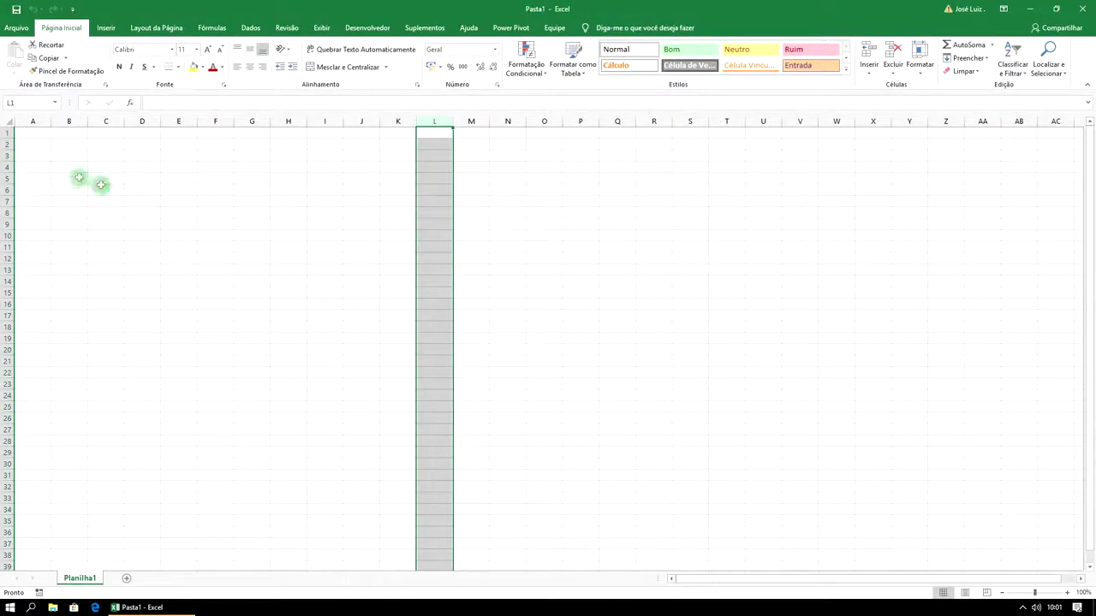
pyautogui.click(34, 144)
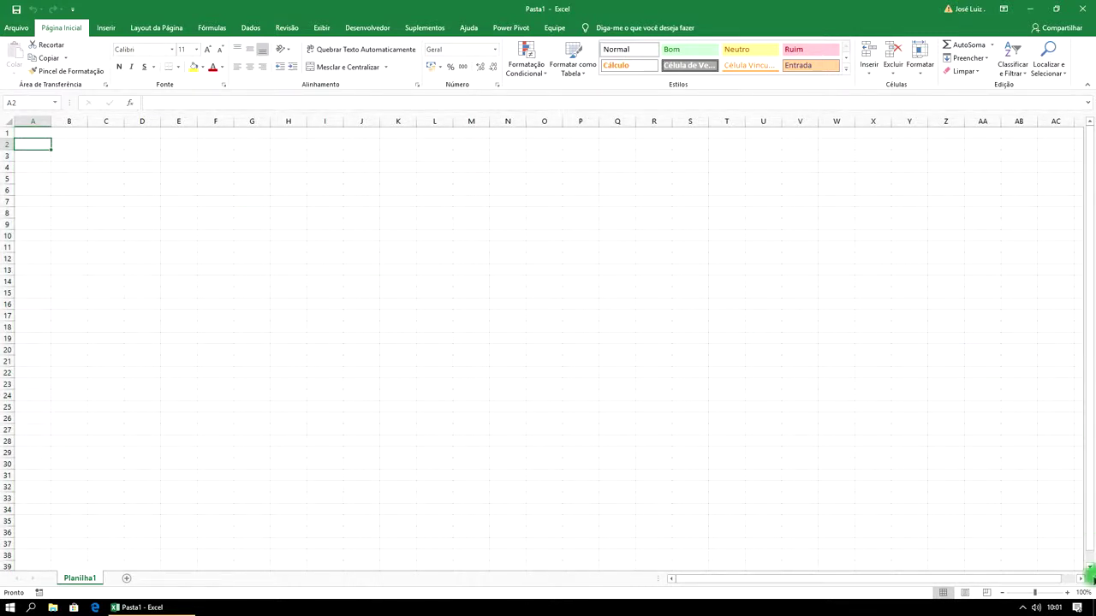
pyautogui.click(1067, 592)
pyautogui.click(1067, 592)
pyautogui.click(1067, 593)
pyautogui.click(1066, 592)
pyautogui.click(1067, 592)
pyautogui.click(1067, 593)
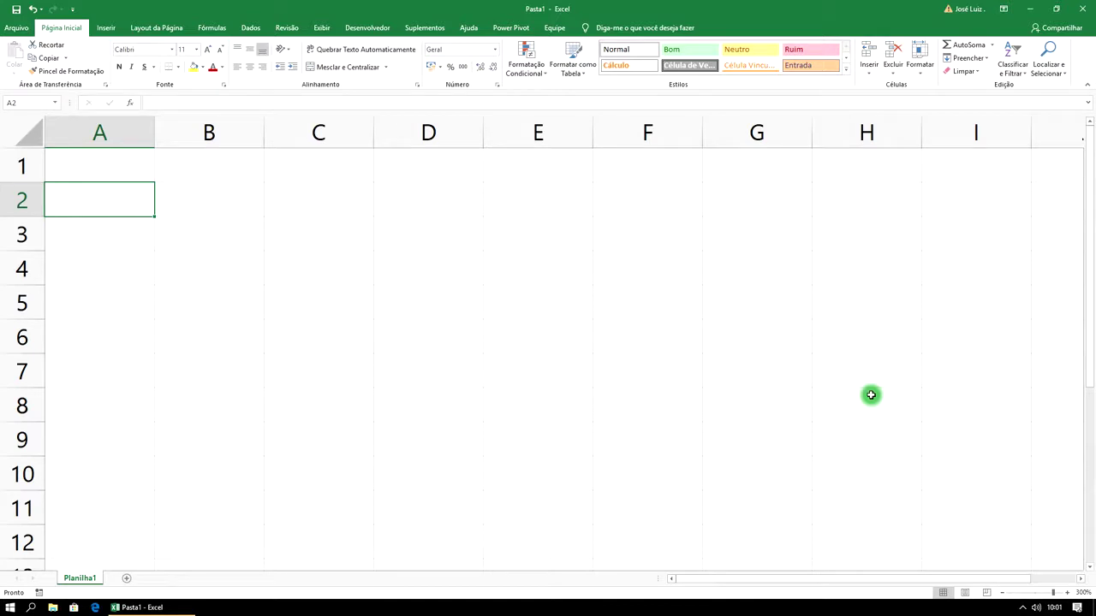
pyautogui.write('Produtos')
pyautogui.press('Tab')
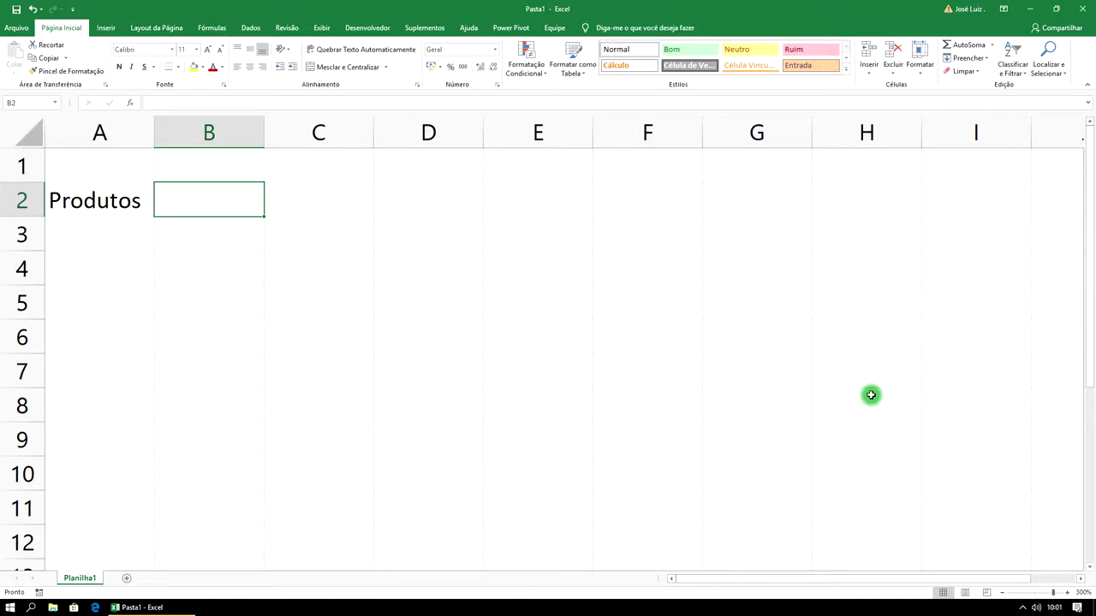
# Enter the headers Valor, N° Parcelas and Valor Parcelas in B2 through D2.
pyautogui.write('Valor')
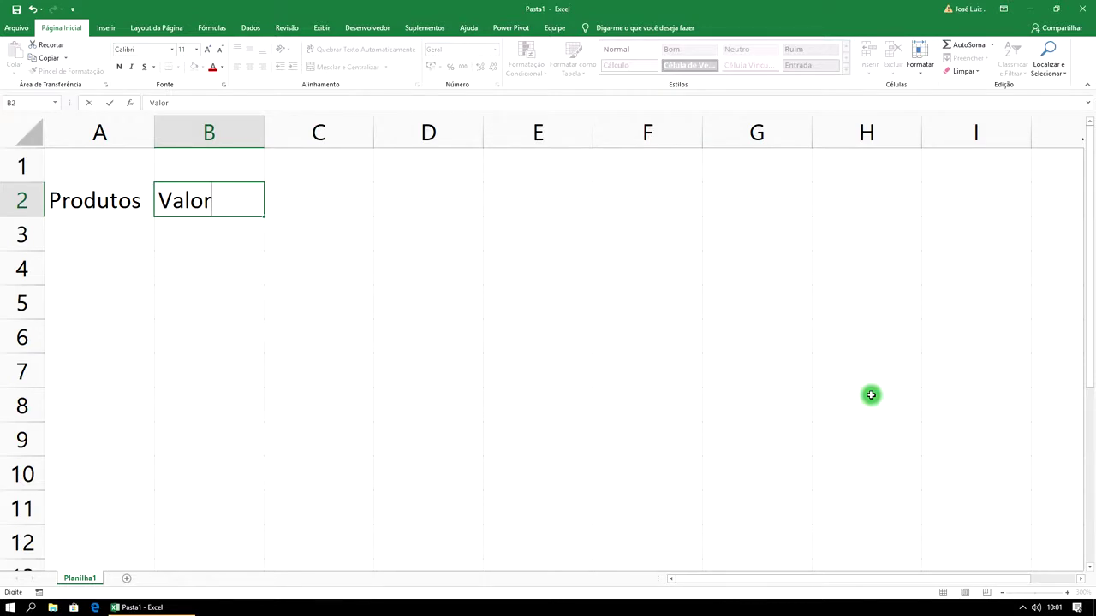
pyautogui.press('Tab')
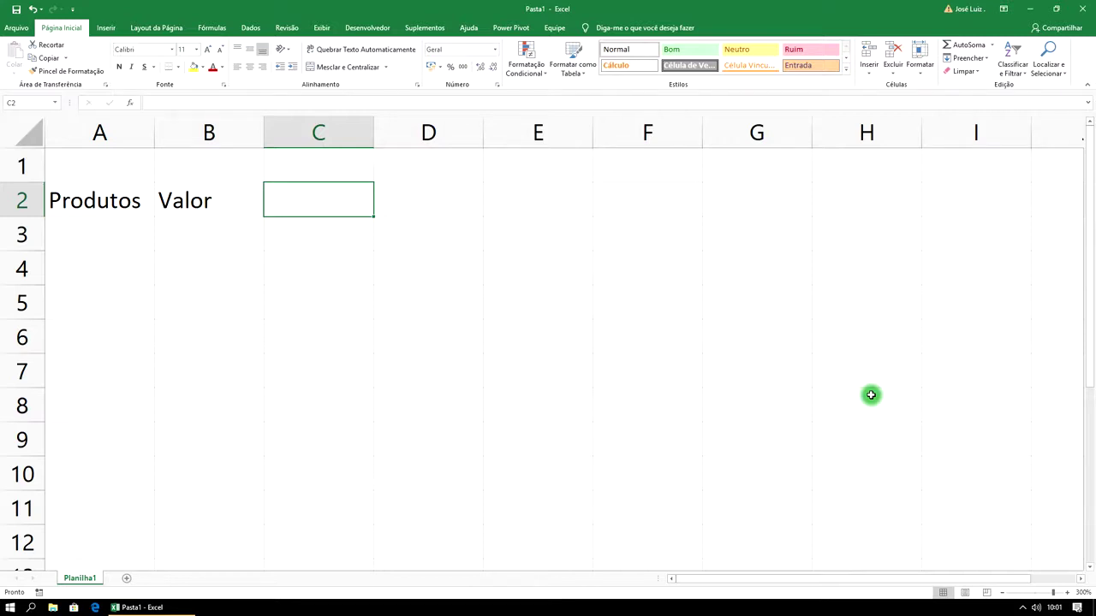
pyautogui.write('N')
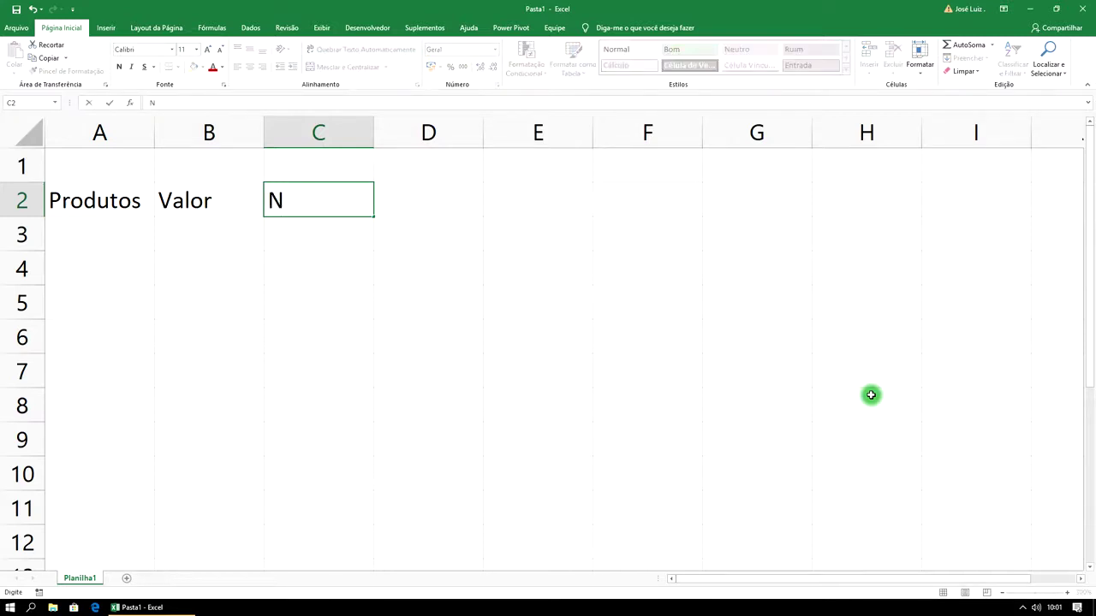
pyautogui.write('° Parcelas')
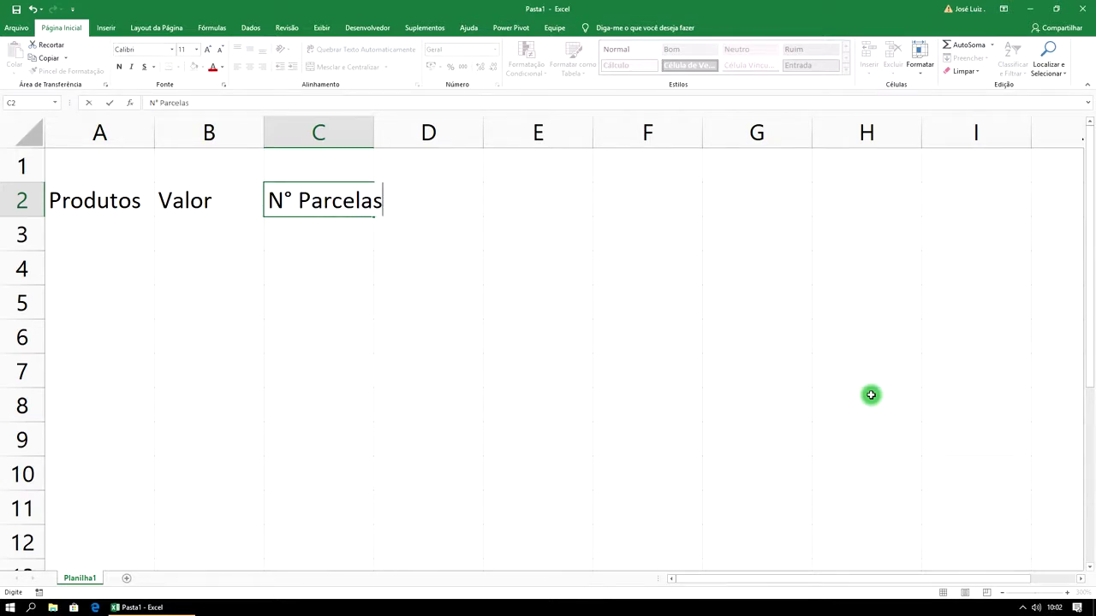
pyautogui.press('Tab')
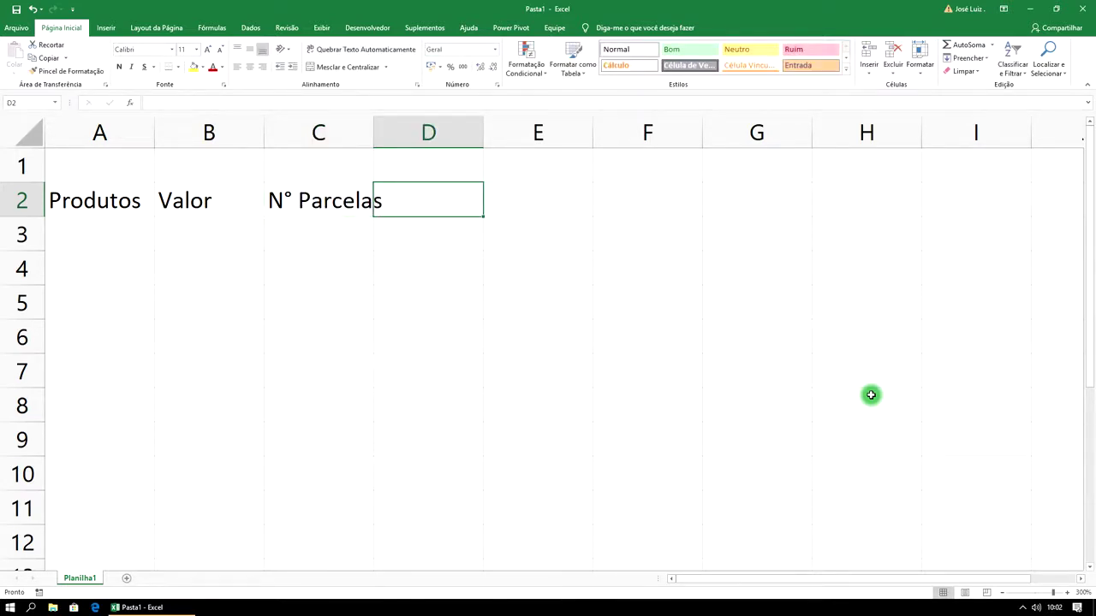
pyautogui.write('Valor Parcelas')
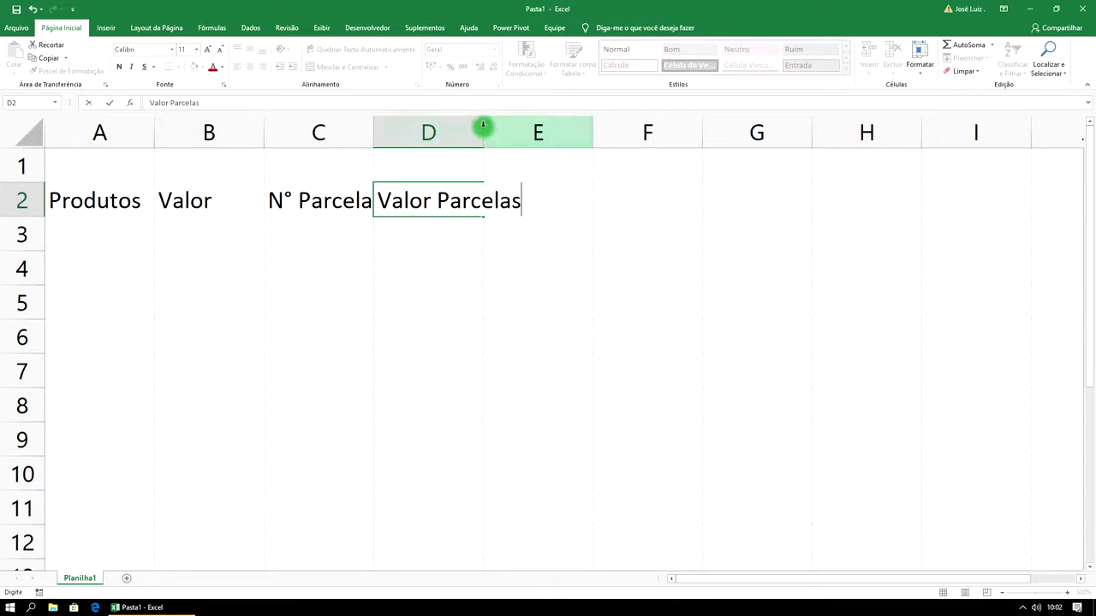
# Autofit columns C and D to the N° Parcelas and Valor Parcelas headers.
pyautogui.click(481, 127)
pyautogui.doubleClick(483, 127)
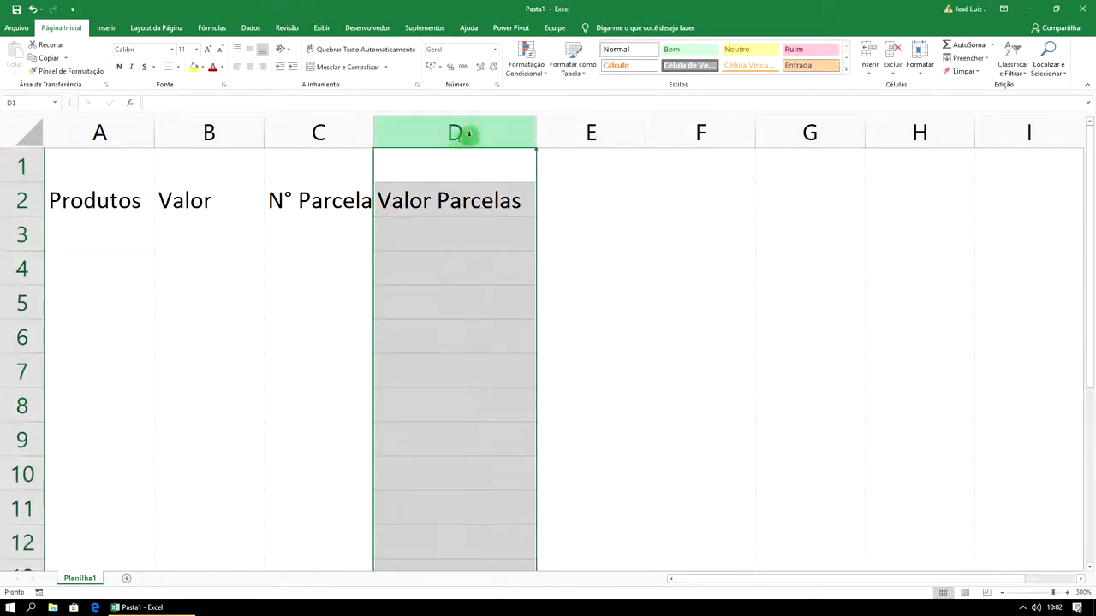
pyautogui.doubleClick(375, 134)
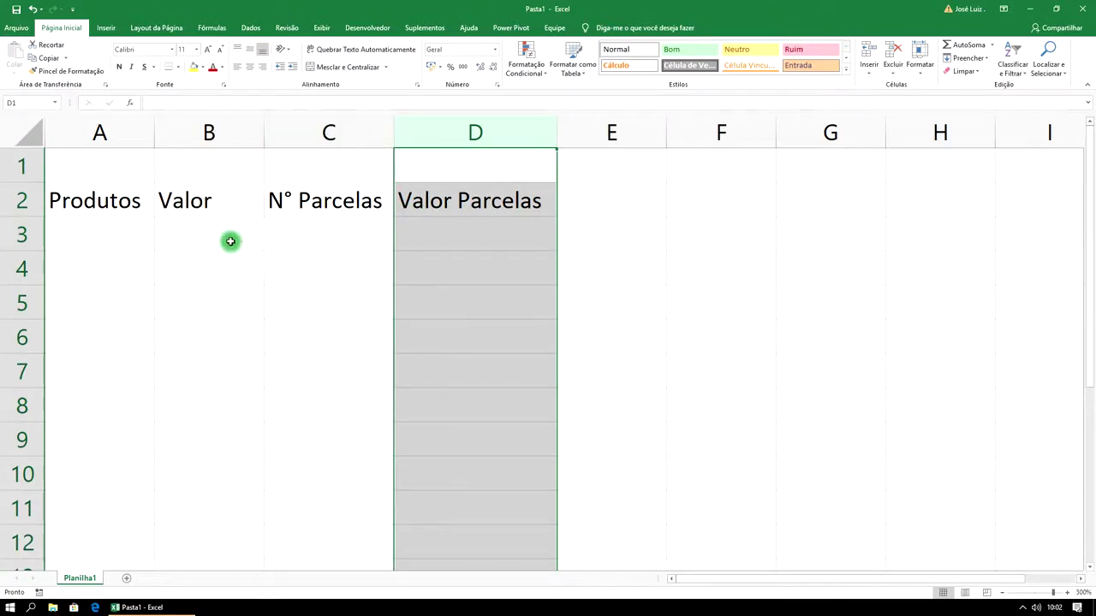
# Merge and centre A1:D1 with the title Sistema de Parcelas.
pyautogui.click(112, 166)
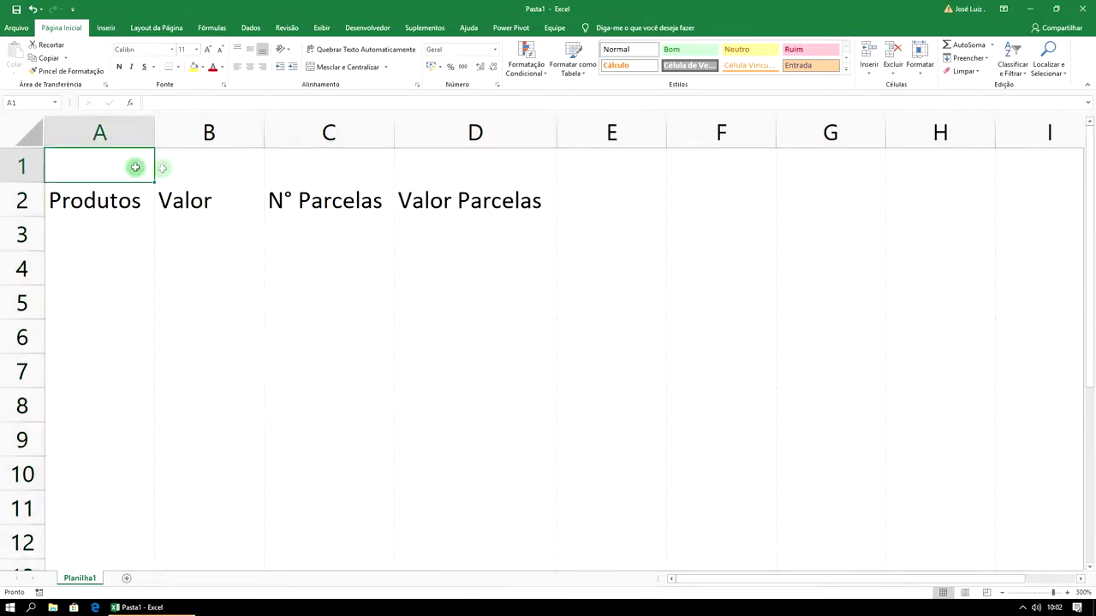
pyautogui.moveTo(112, 166); pyautogui.dragTo(435, 171)
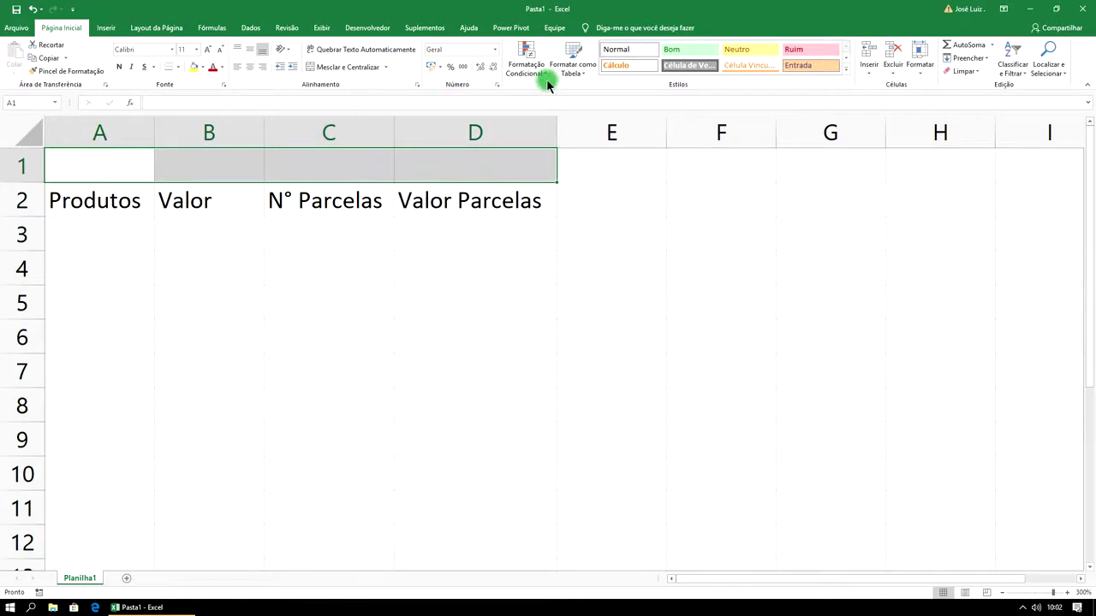
pyautogui.click(340, 70)
pyautogui.write('Sistema de ')
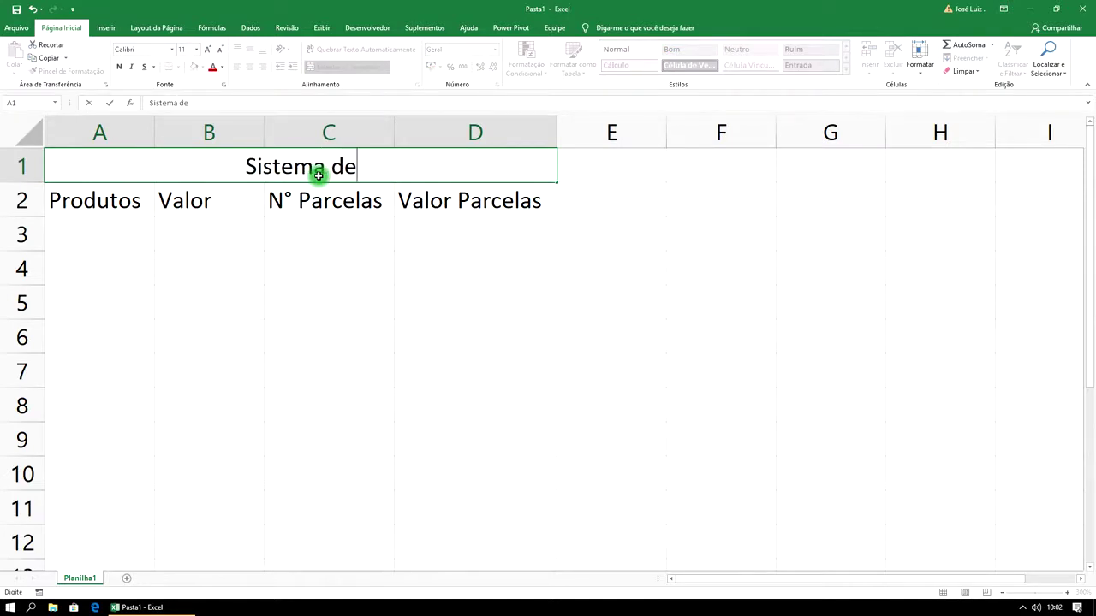
pyautogui.write('Parcelas')
# Rename the sheet tab to Sistema de Parcelas.
pyautogui.rightClick(84, 579)
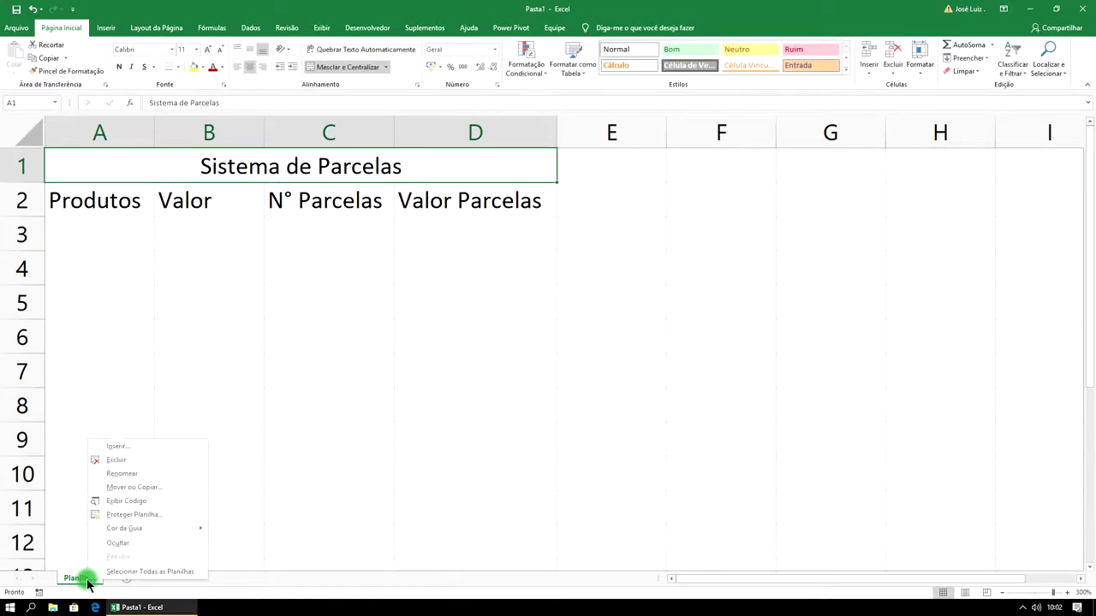
pyautogui.click(141, 474)
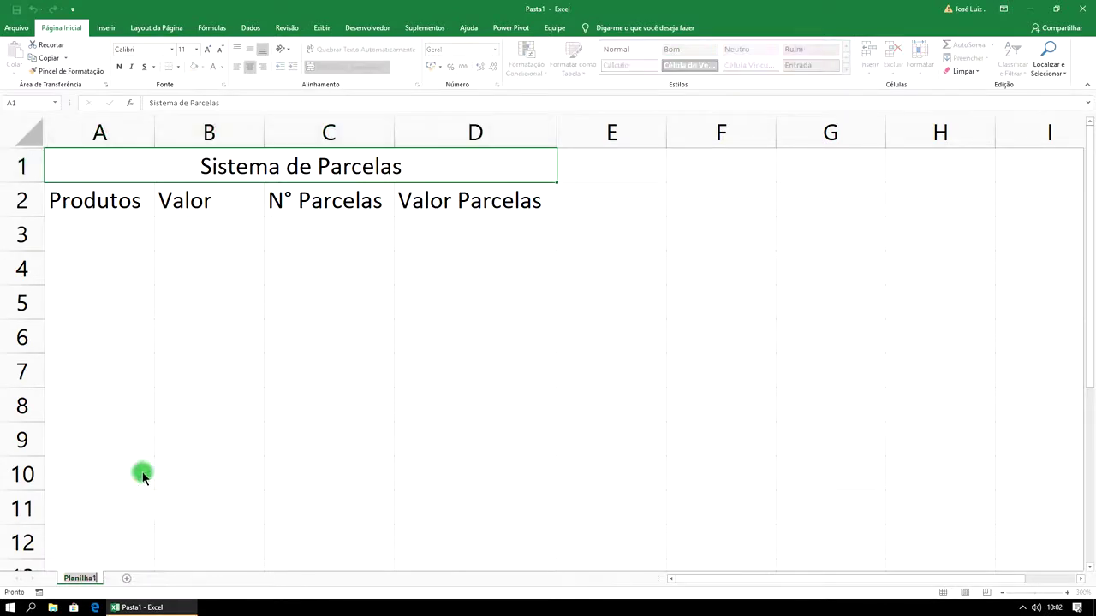
pyautogui.write('Sistema de Parcelas')
pyautogui.click(361, 483)
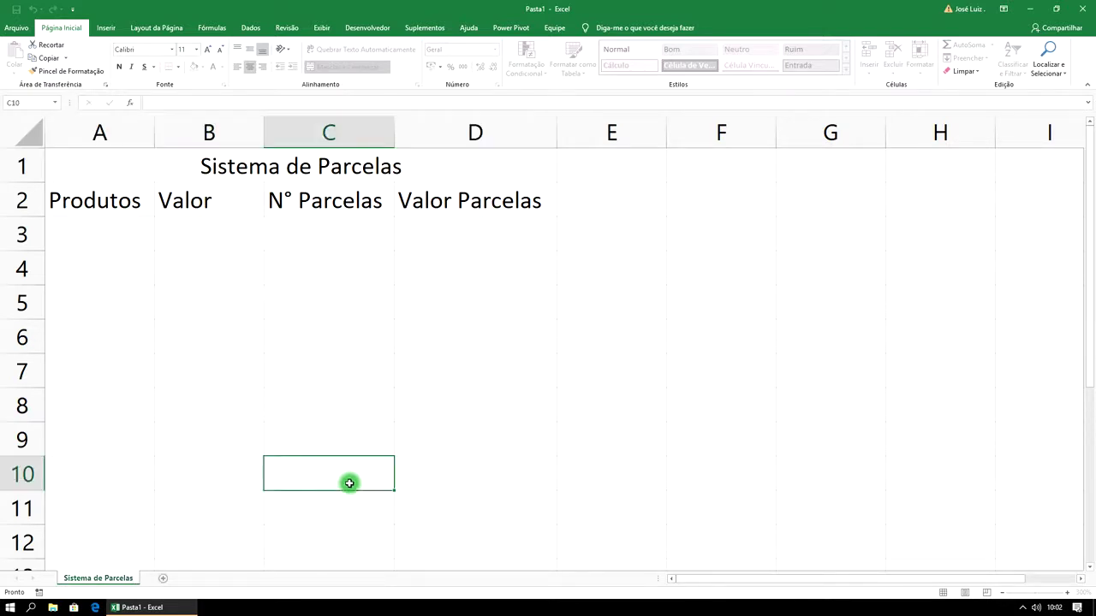
# Give the sheet tab a colour with Cor da Guia.
pyautogui.rightClick(128, 577)
pyautogui.moveTo(163, 531)
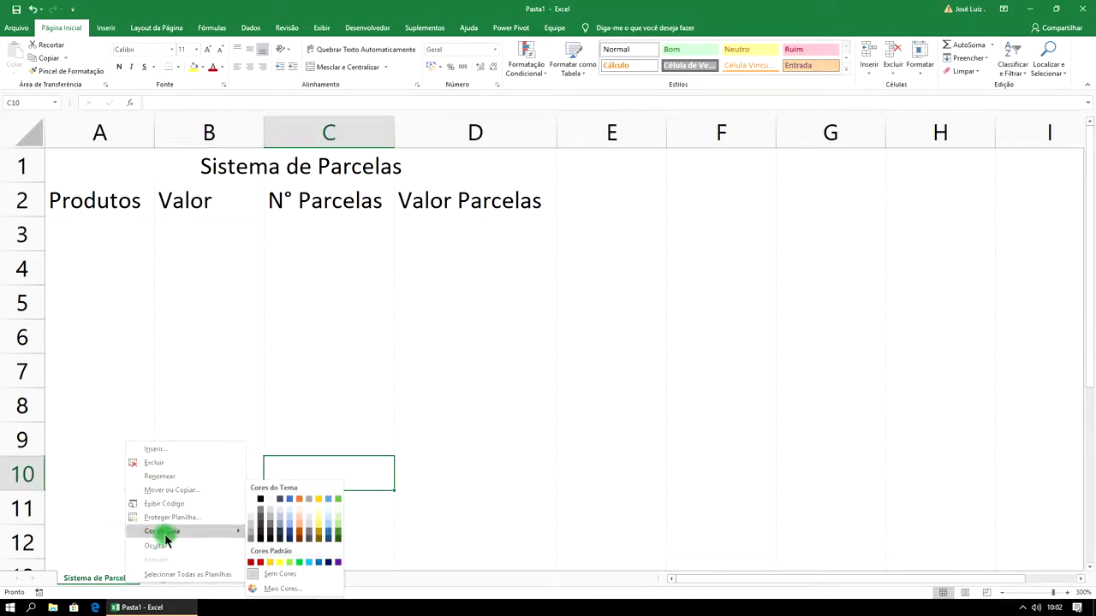
pyautogui.click(253, 561)
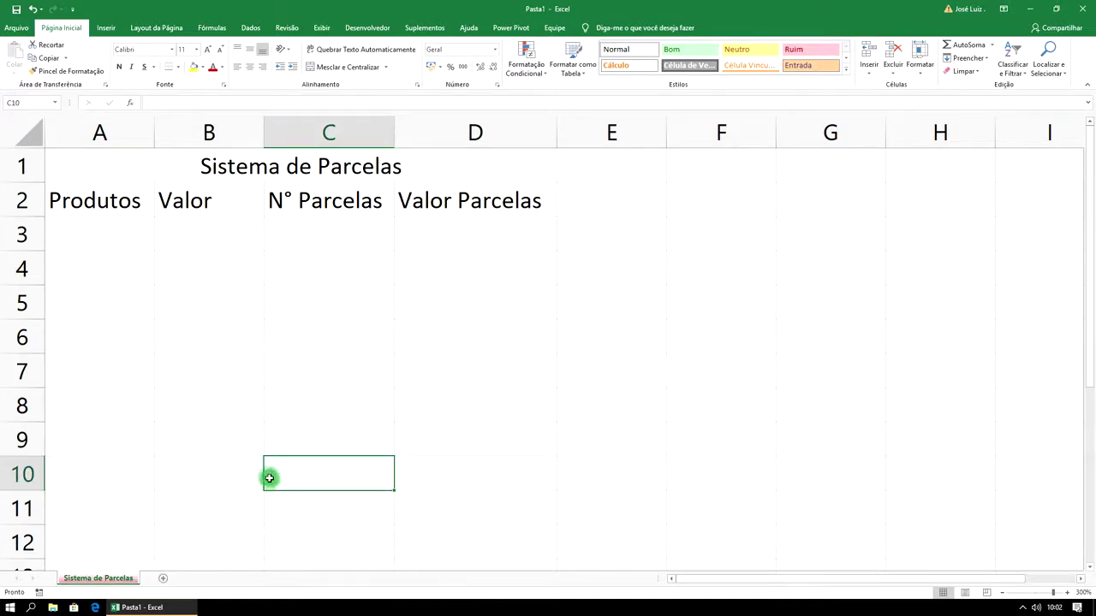
pyautogui.click(127, 246)
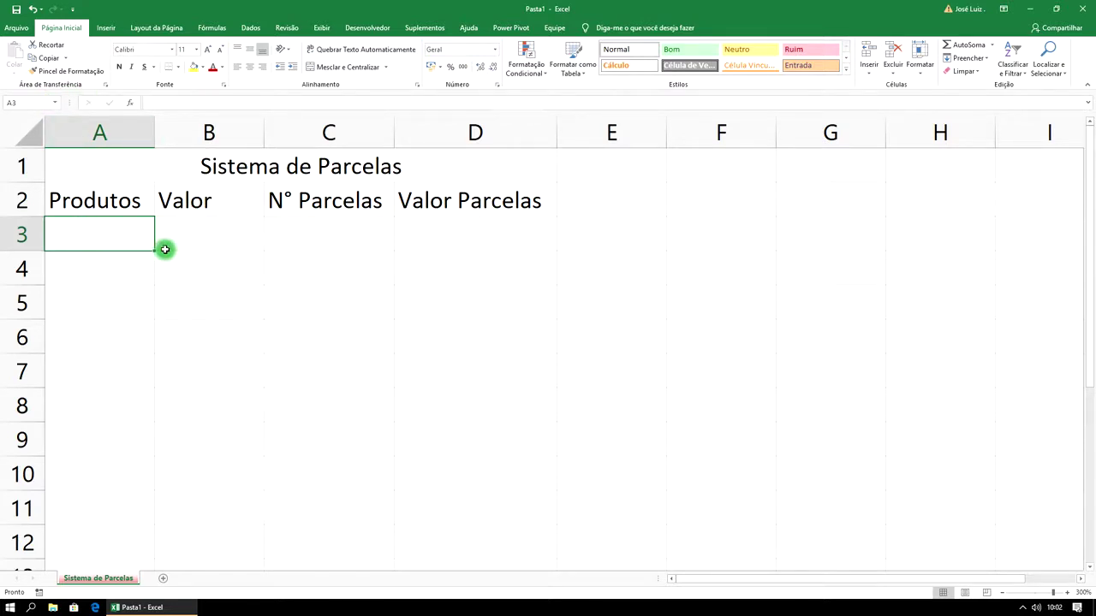
# Enter the product Sofa Completo Laura in A3 and autofit column A.
pyautogui.write('Sofa')
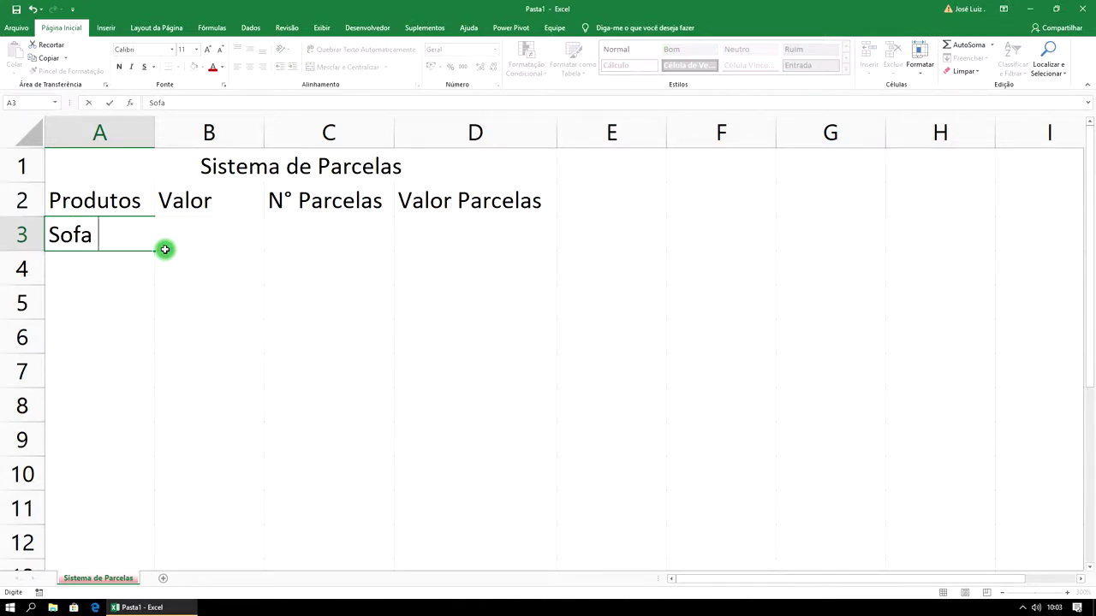
pyautogui.write(' Completo')
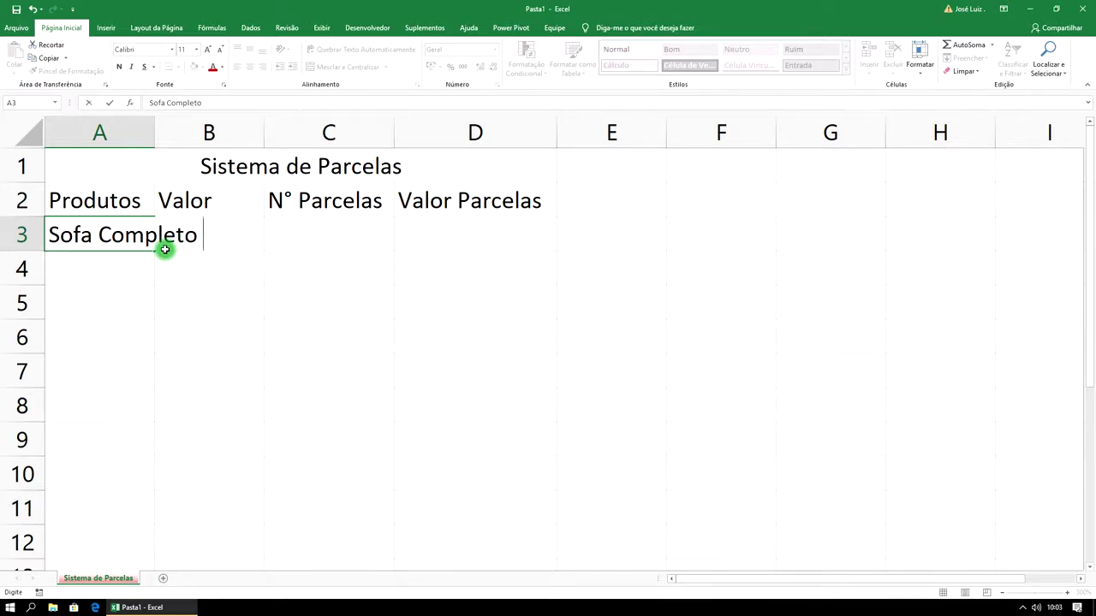
pyautogui.write('Laura')
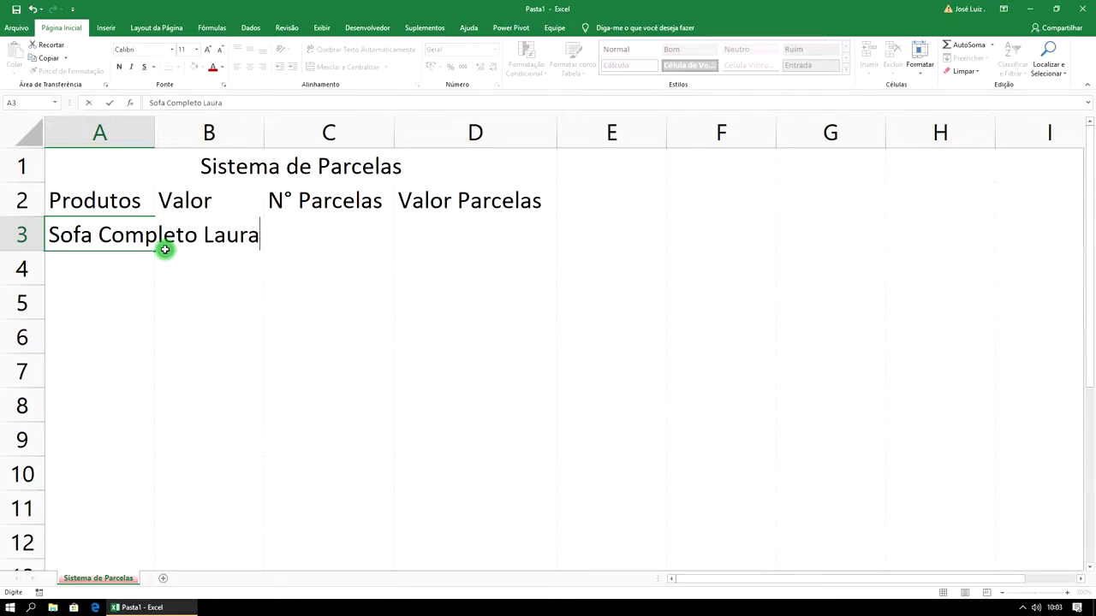
pyautogui.click(151, 133)
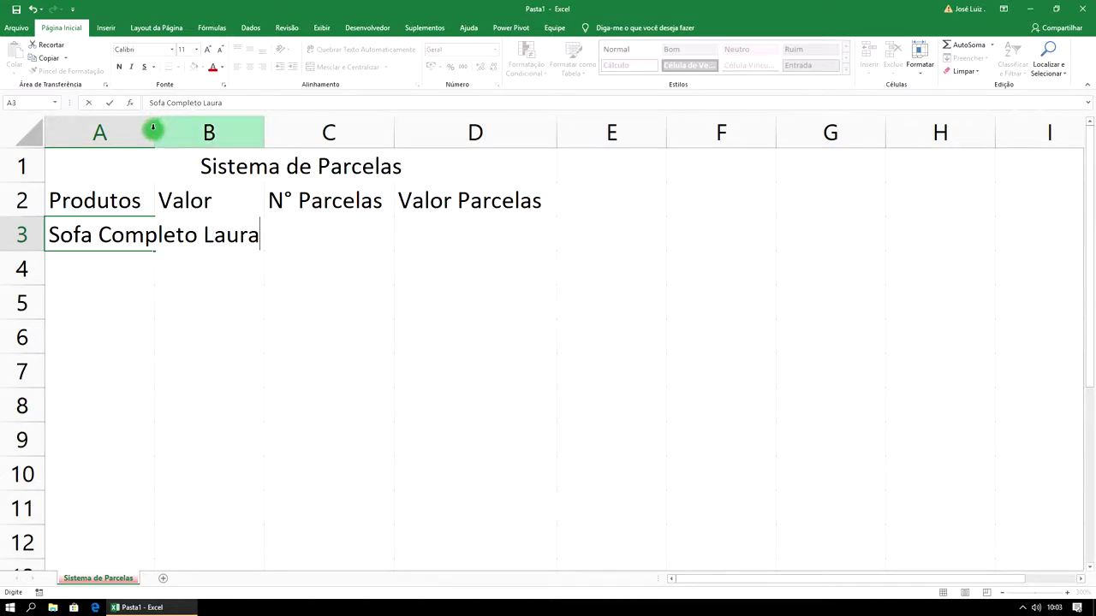
pyautogui.doubleClick(155, 132)
# Enter the sofa's price 1622,50 in B3.
pyautogui.click(306, 249)
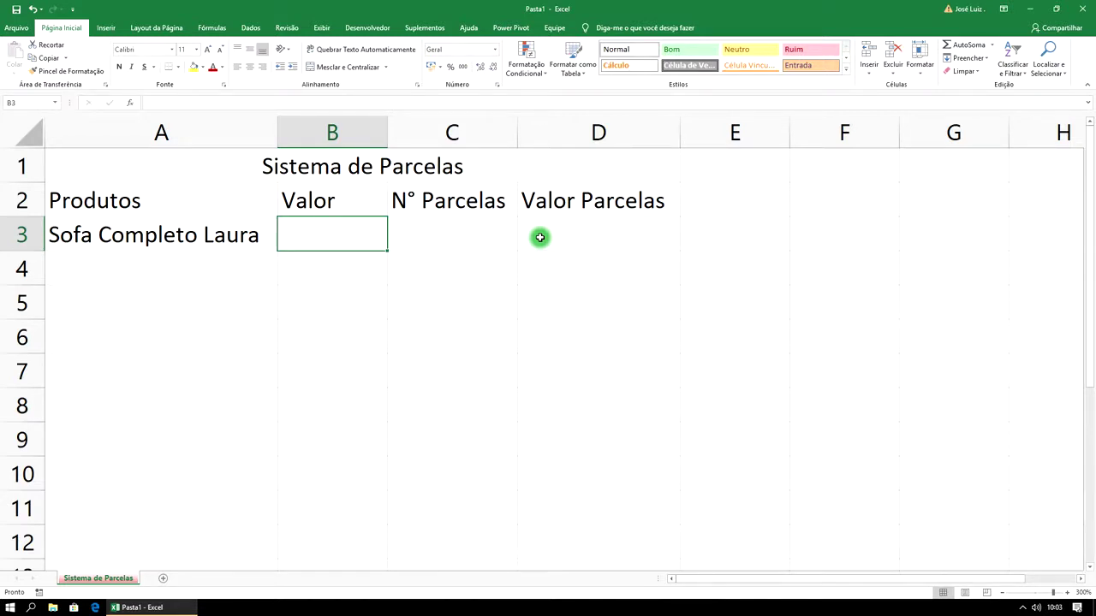
pyautogui.write('1622')
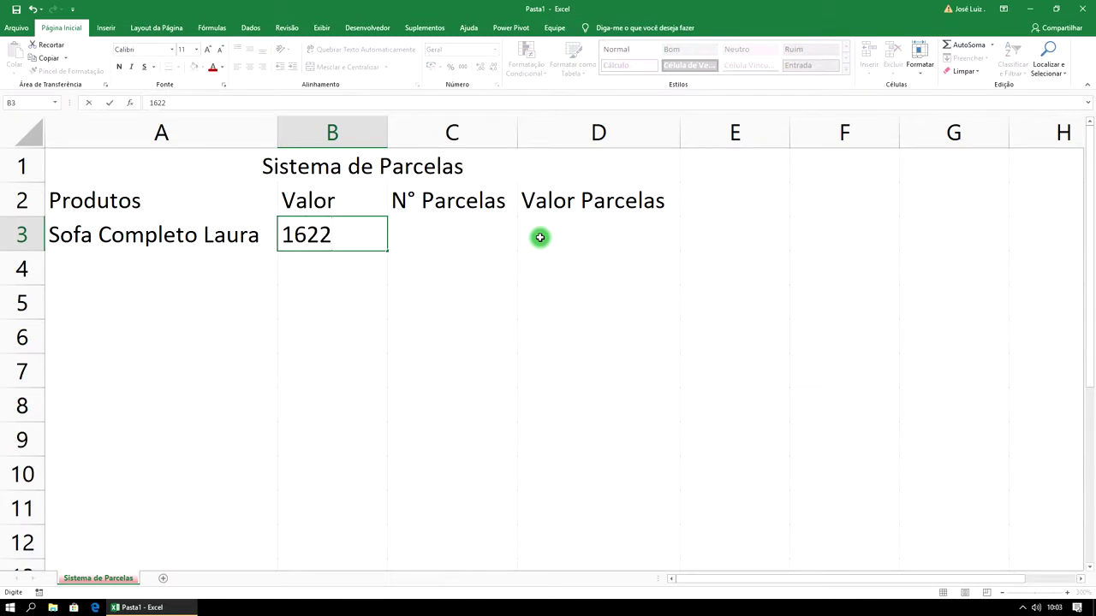
pyautogui.write('0')
pyautogui.write('5')
pyautogui.press('BackSpace')
pyautogui.press('BackSpace')
pyautogui.write('22')
pyautogui.press('BackSpace')
pyautogui.press('BackSpace')
pyautogui.write('50')
pyautogui.press('Return')
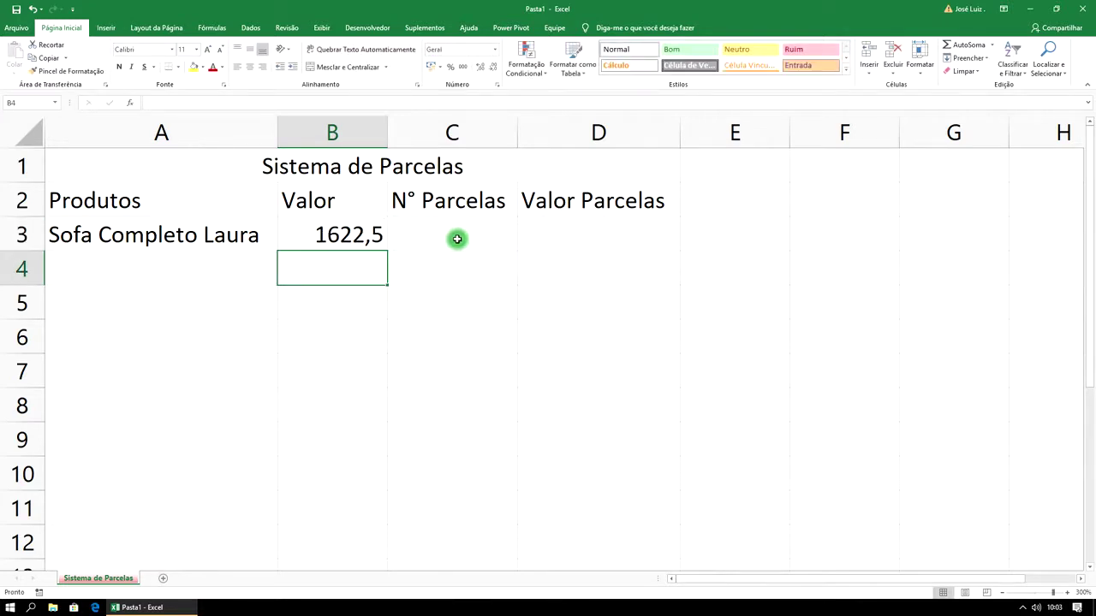
# Format column B as Contábil currency, showing R$ 1.622,50.
pyautogui.click(375, 238)
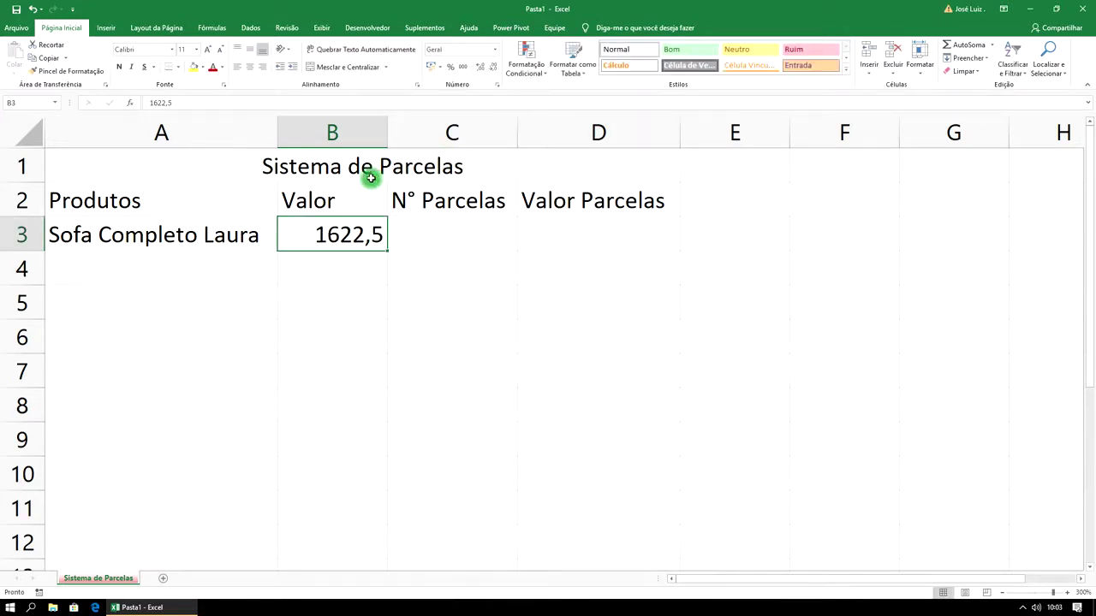
pyautogui.click(343, 130)
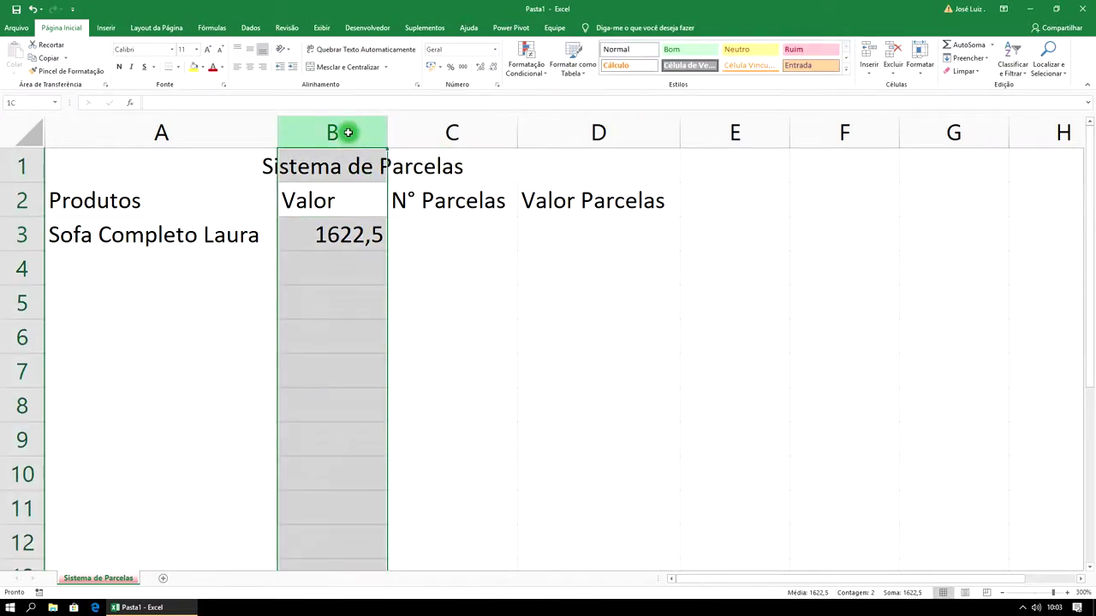
pyautogui.click(432, 68)
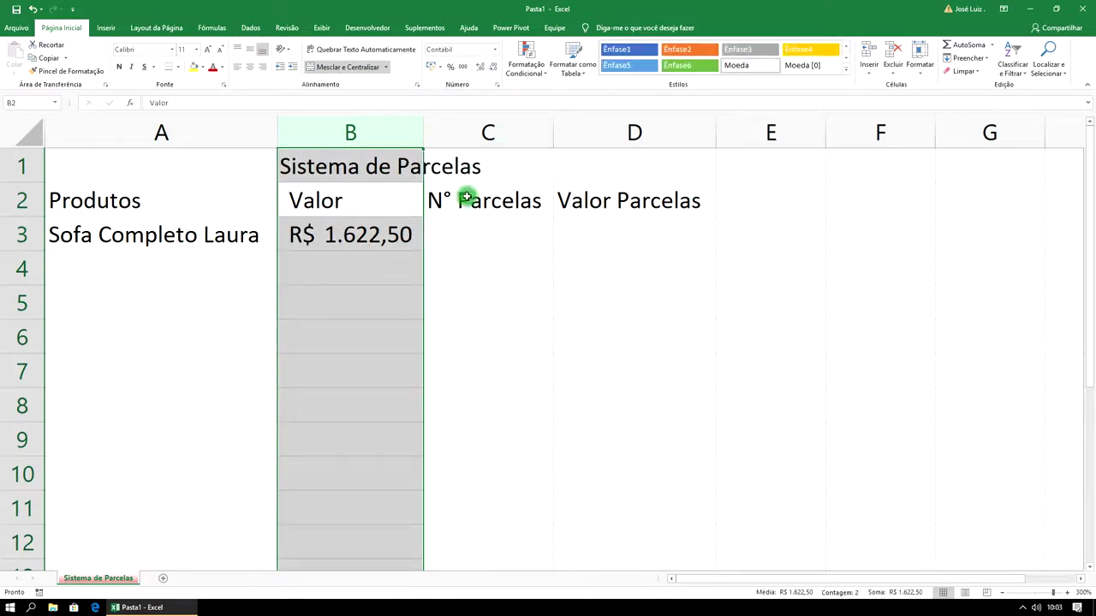
pyautogui.click(472, 234)
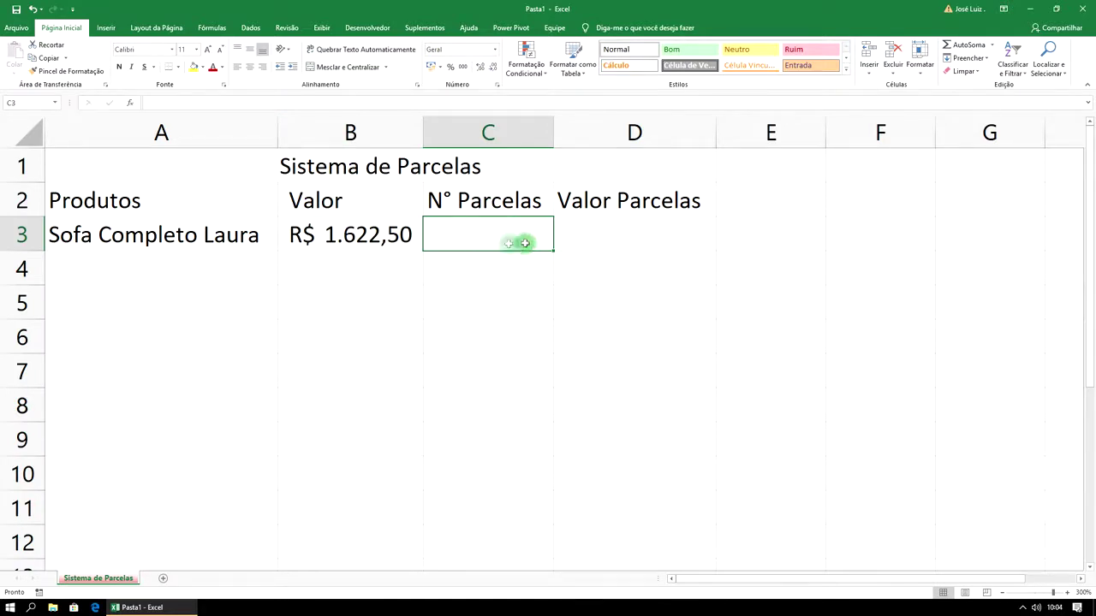
# Enter the formula =B3/C3 in D3 for the installment value.
pyautogui.click(606, 238)
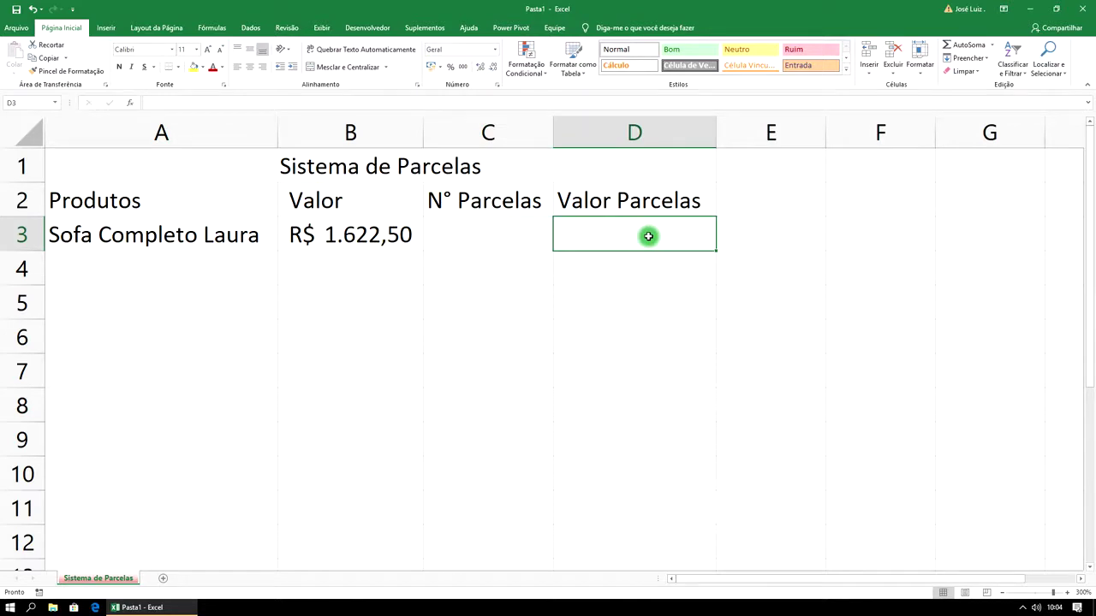
pyautogui.write('=')
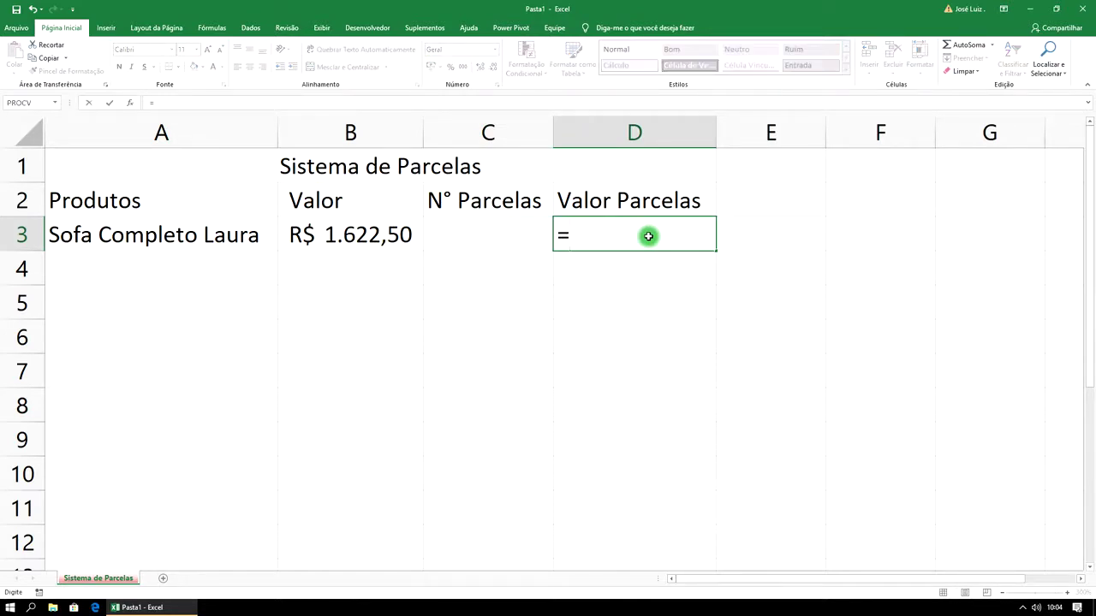
pyautogui.click(398, 233)
pyautogui.write('/')
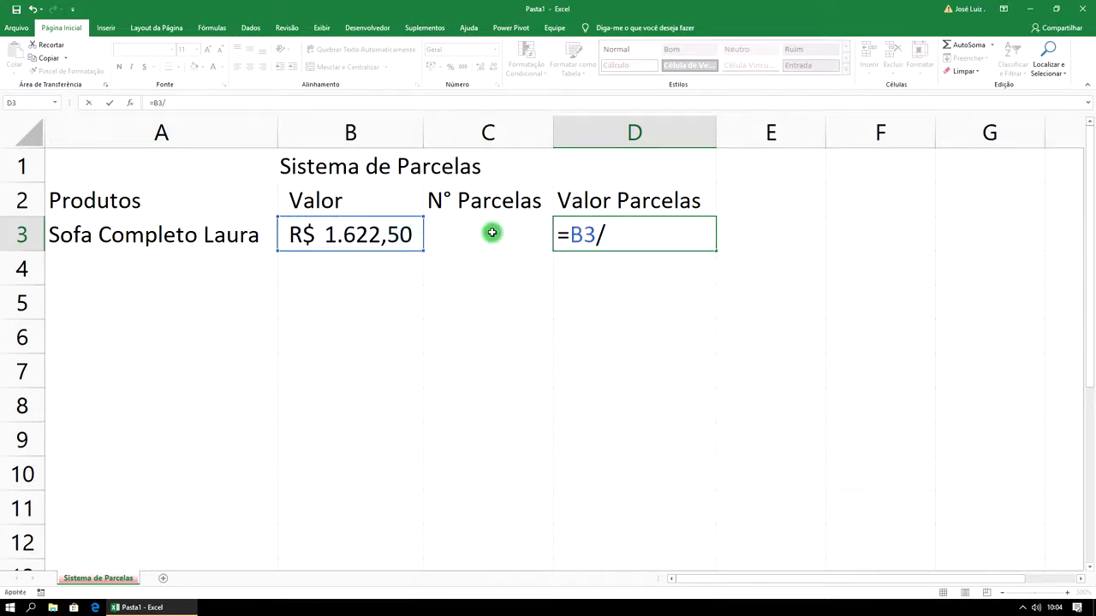
pyautogui.click(493, 232)
pyautogui.press('Return')
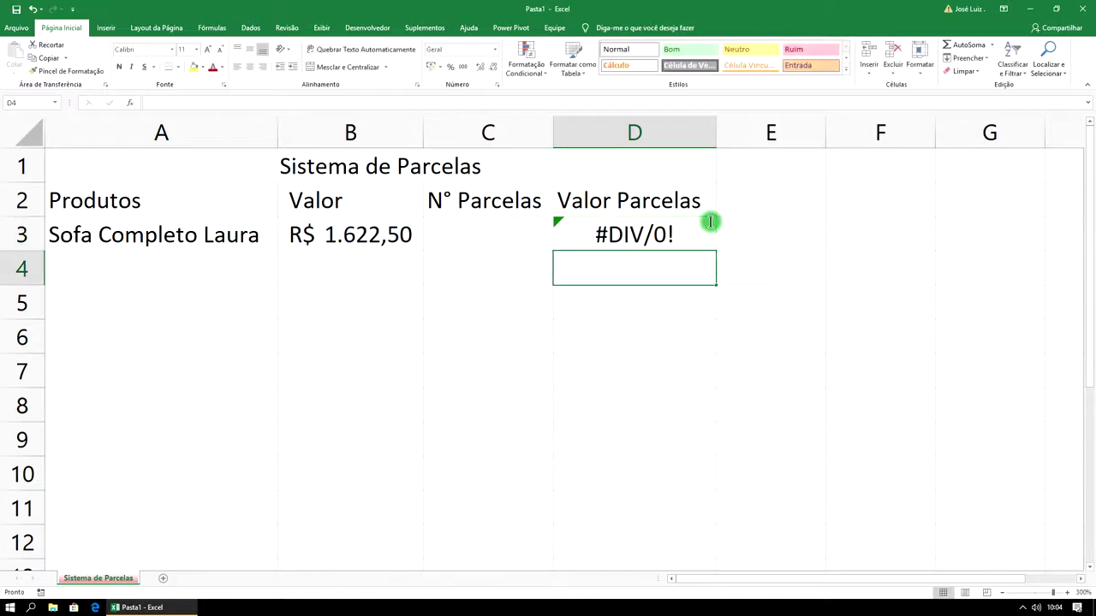
pyautogui.click(677, 232)
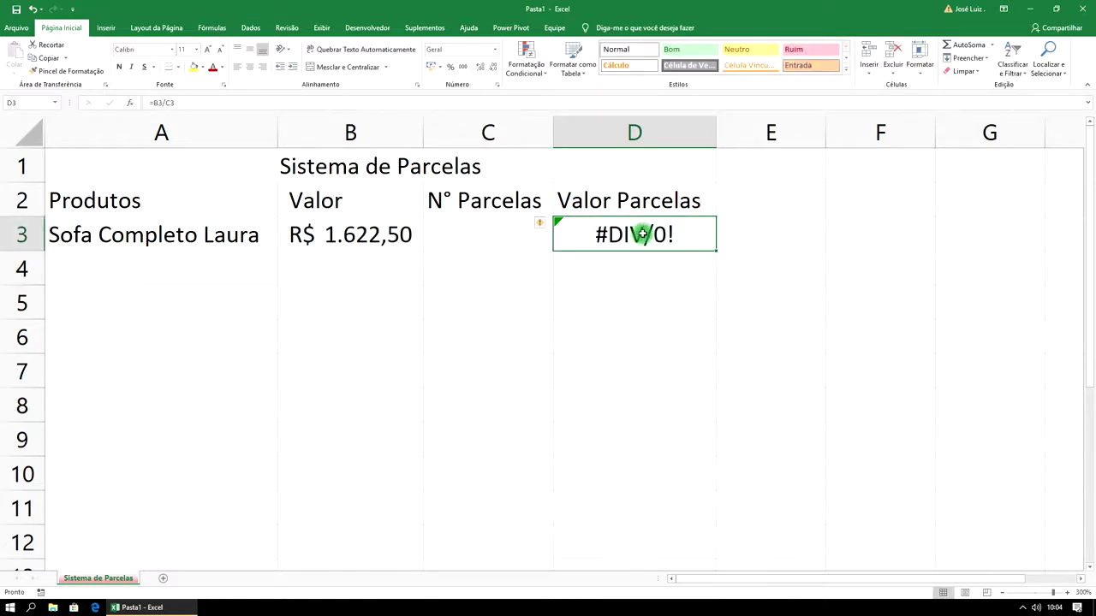
# Set the sofa's installments in C3 to 2, then 3, giving 540,8333333 in D3.
pyautogui.click(489, 232)
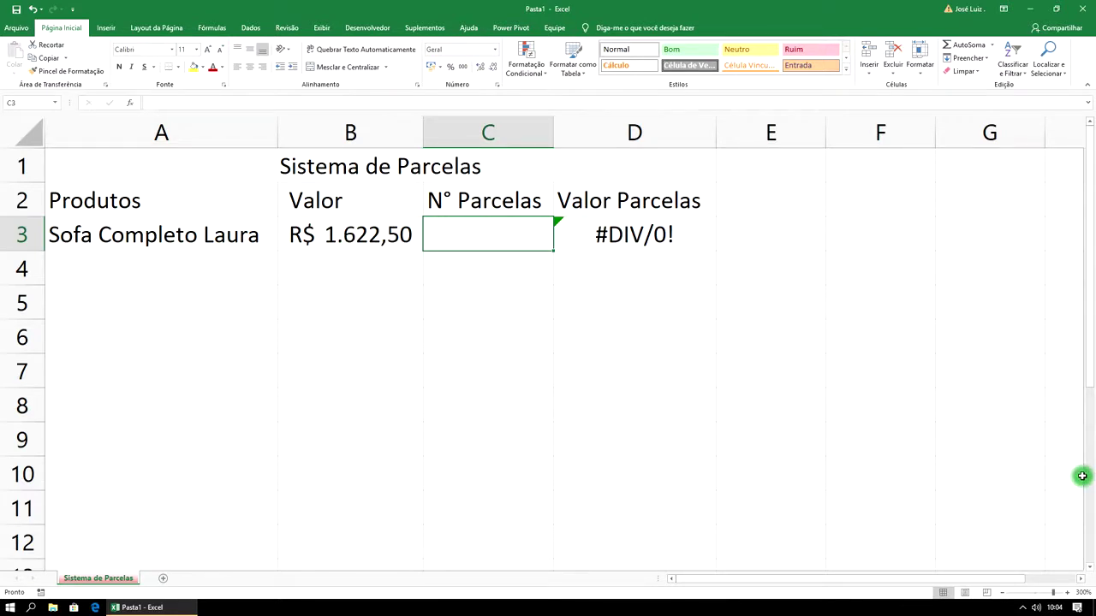
pyautogui.write('2')
pyautogui.press('Return')
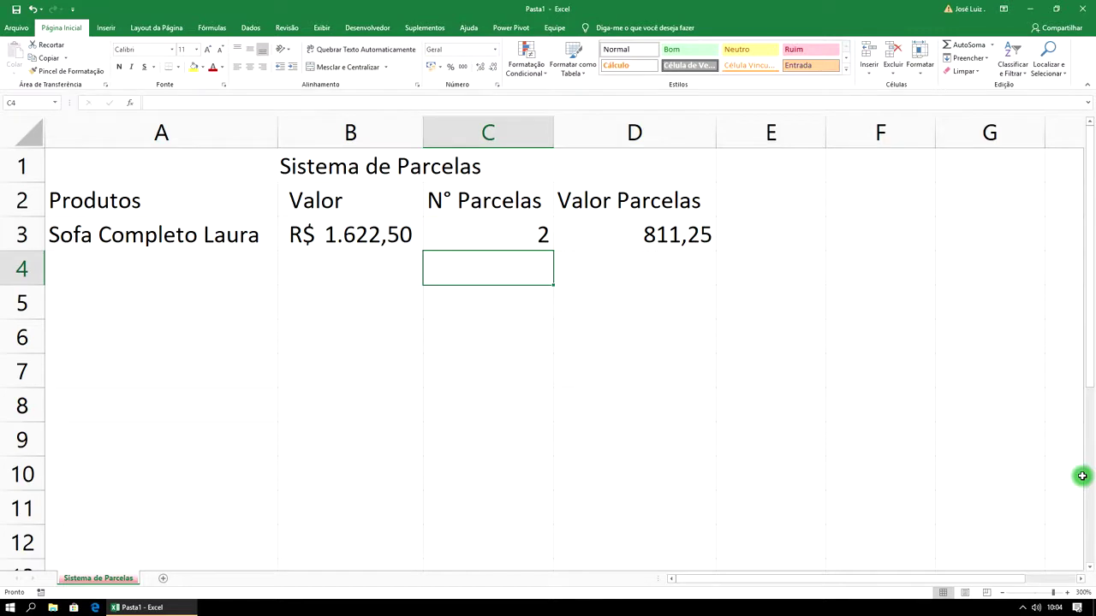
pyautogui.press('Up')
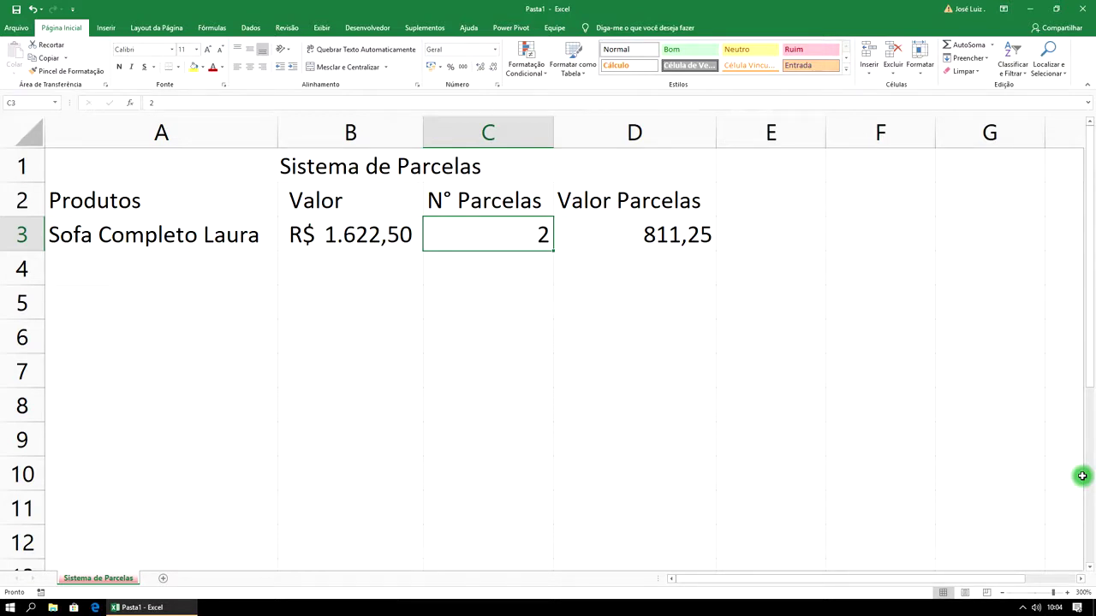
pyautogui.press('Return')
pyautogui.press('Up')
pyautogui.write('3')
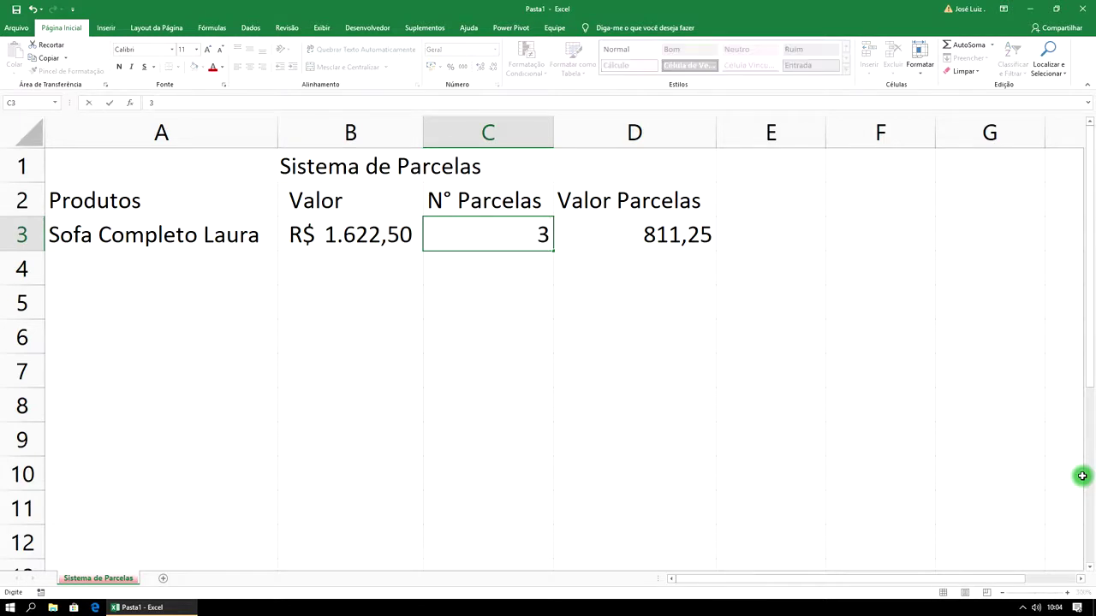
pyautogui.press('Return')
pyautogui.press('Up')
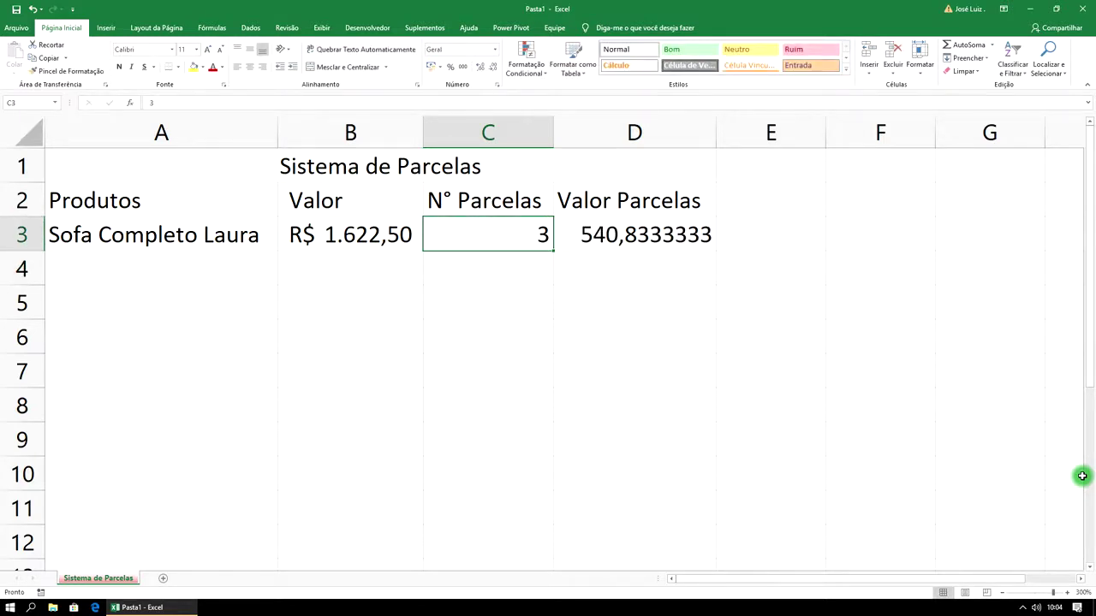
pyautogui.click(635, 236)
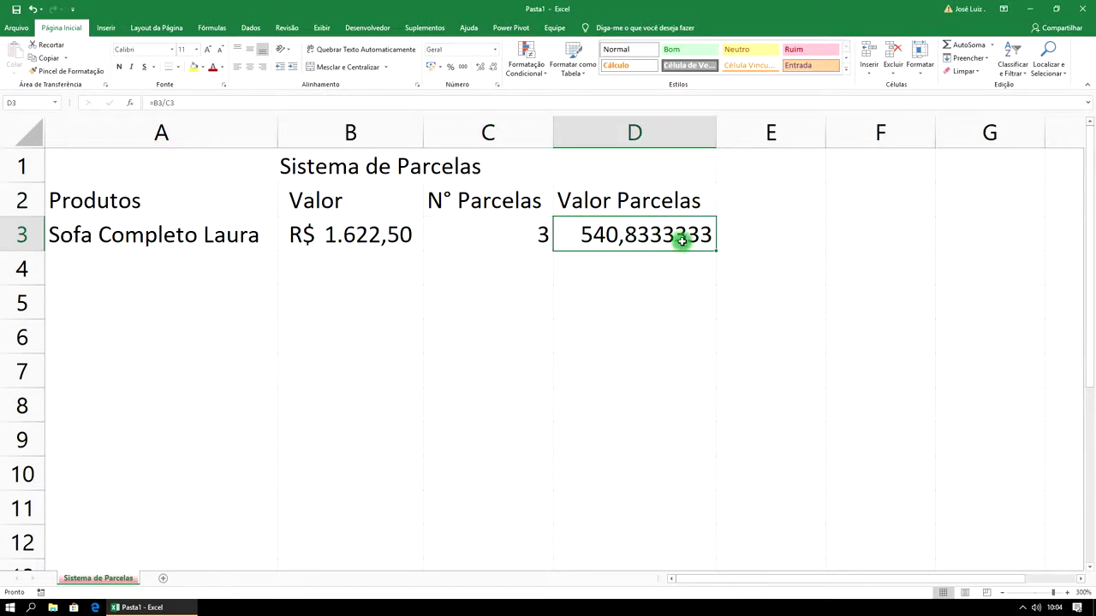
# Reduce D3's displayed decimals to two places.
pyautogui.click(491, 72)
pyautogui.click(491, 72)
pyautogui.click(490, 72)
pyautogui.click(491, 72)
pyautogui.click(490, 72)
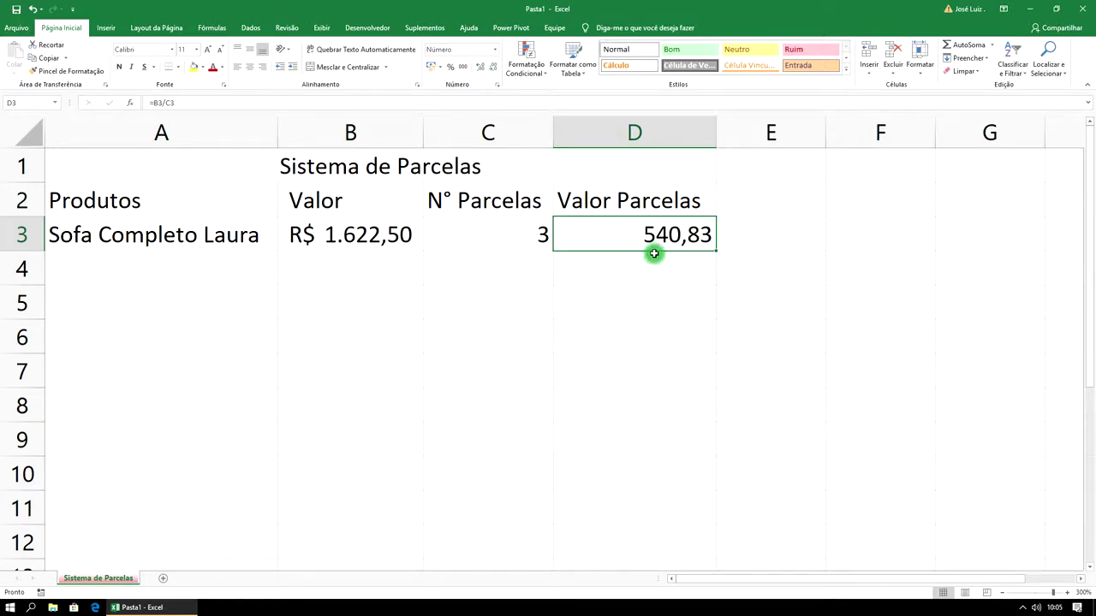
# Change the sofa's installments to 4, then 10, making each installment 162,25.
pyautogui.click(537, 235)
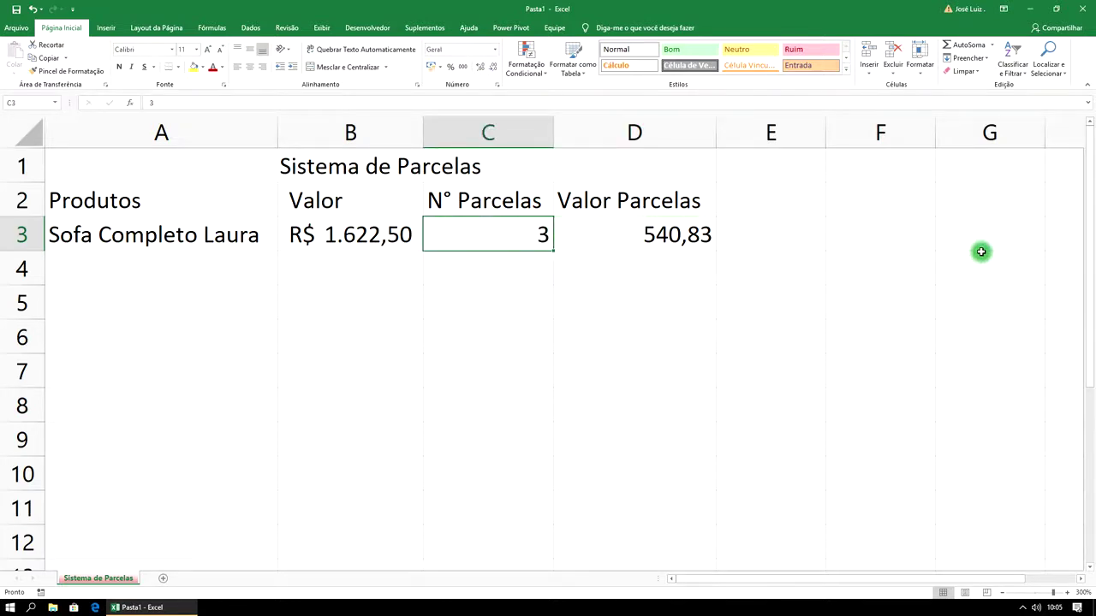
pyautogui.write('4')
pyautogui.press('Return')
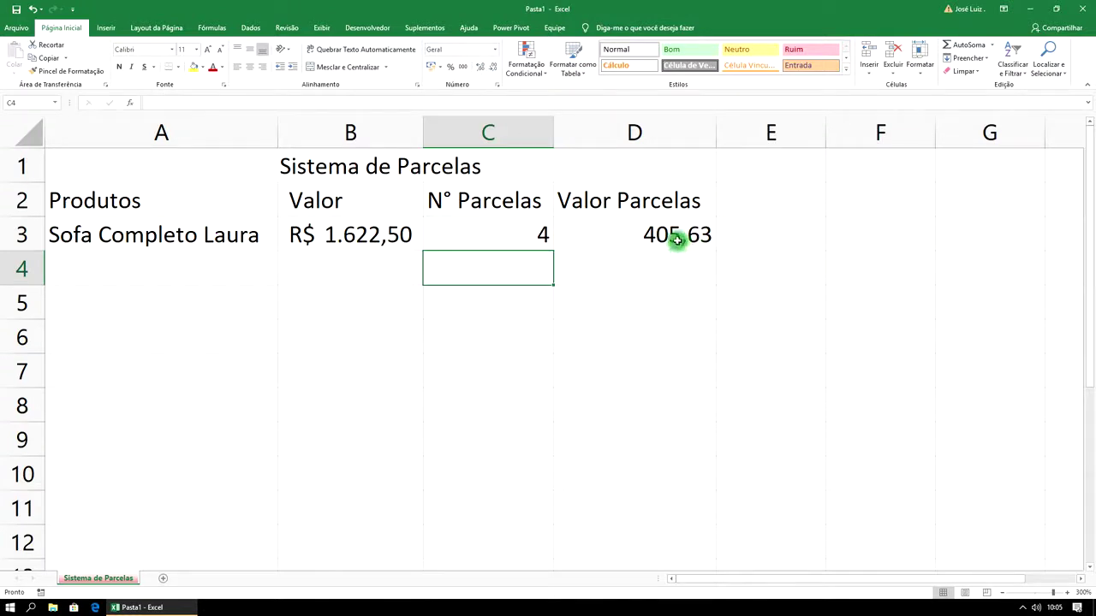
pyautogui.click(534, 230)
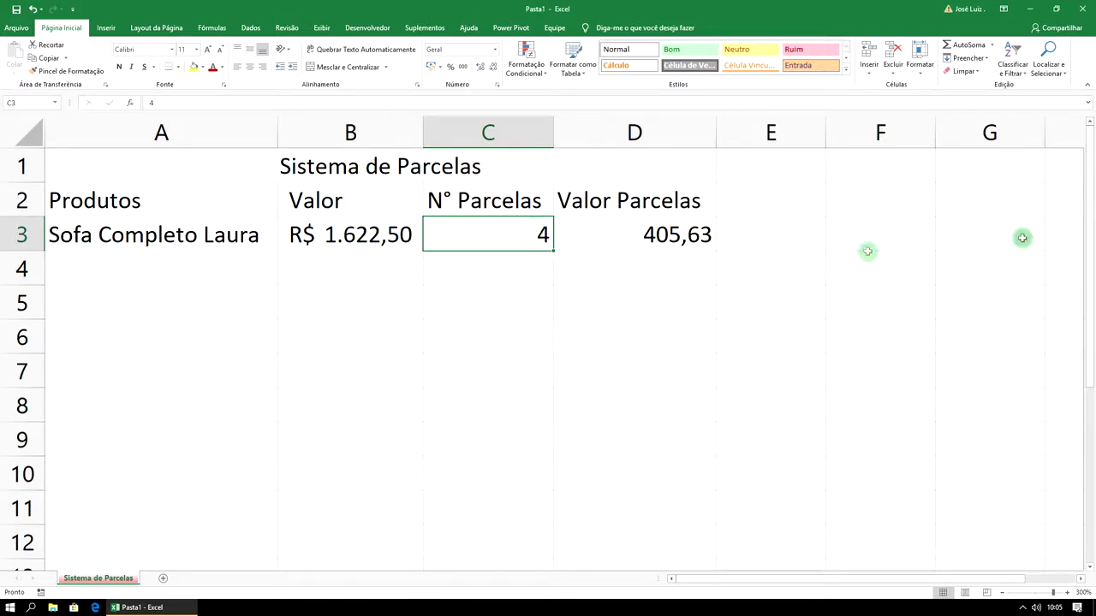
pyautogui.write('10')
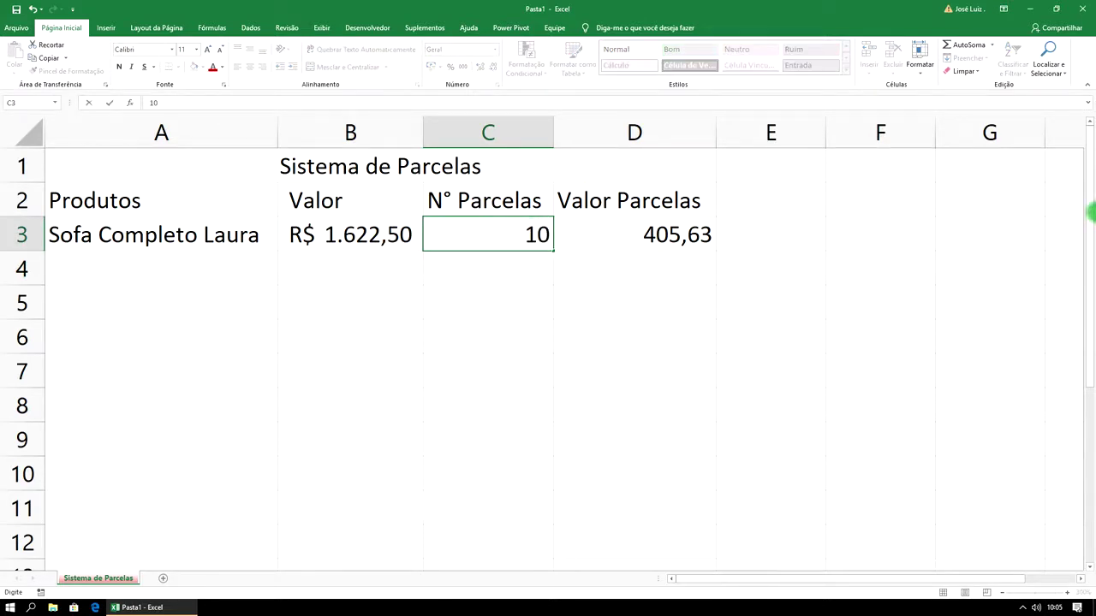
pyautogui.press('Return')
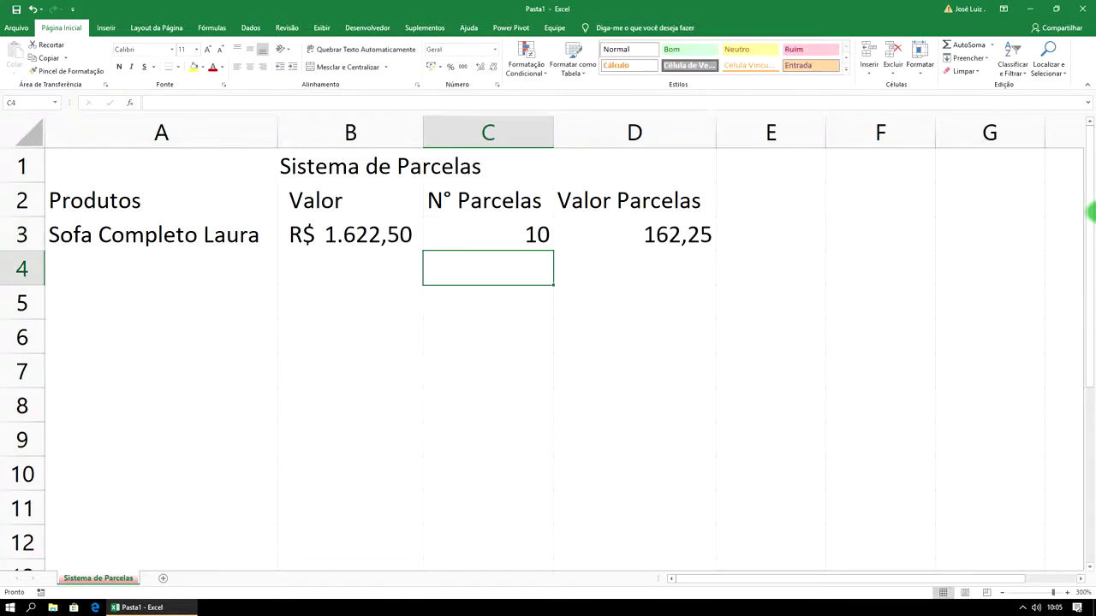
pyautogui.click(678, 234)
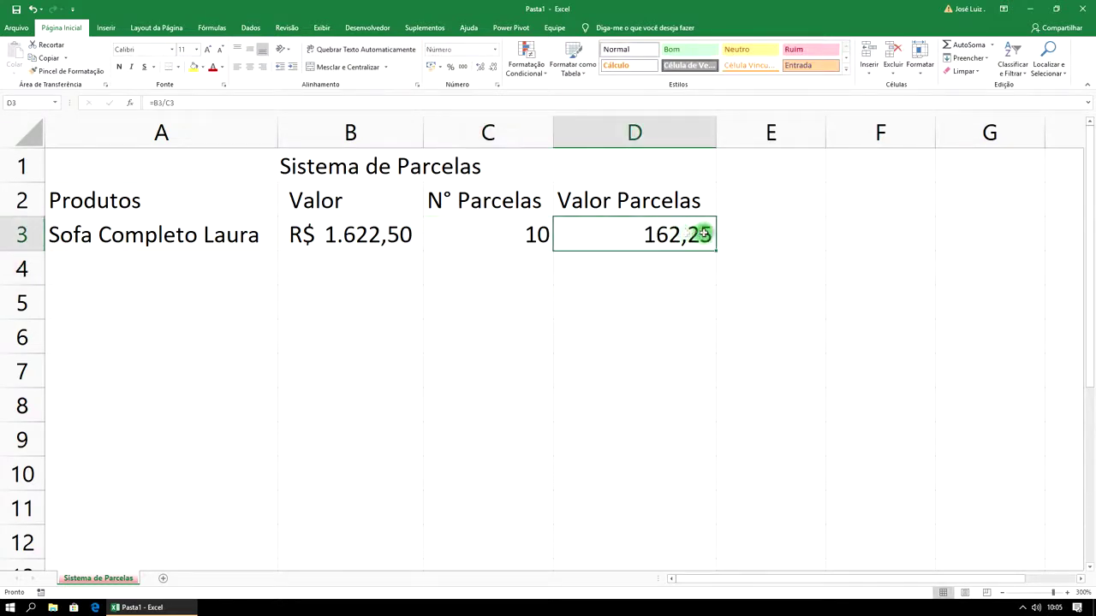
pyautogui.click(536, 233)
pyautogui.click(640, 240)
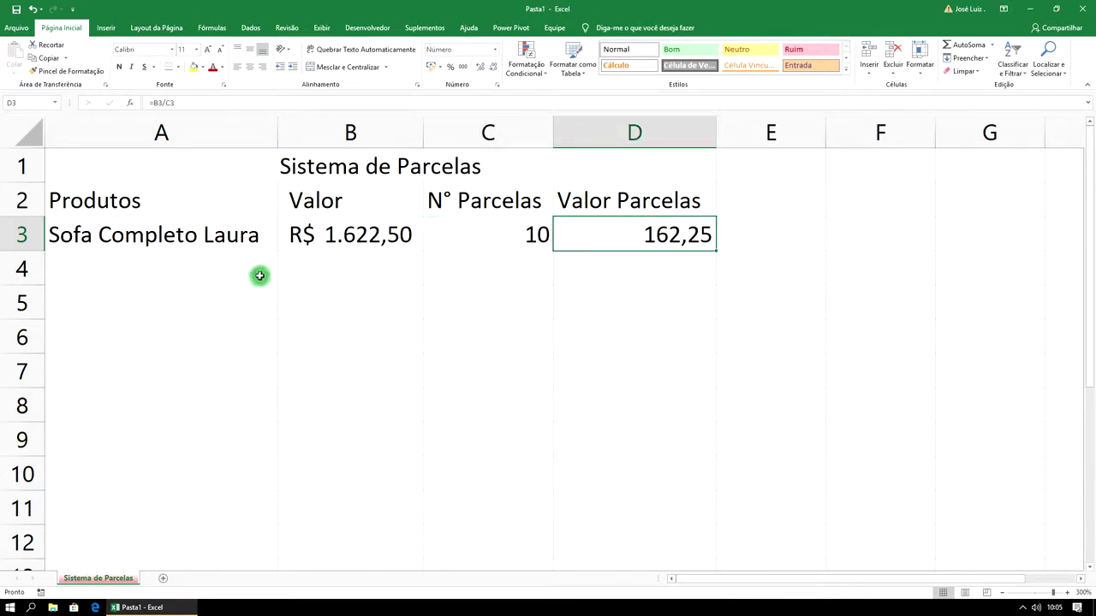
pyautogui.click(198, 269)
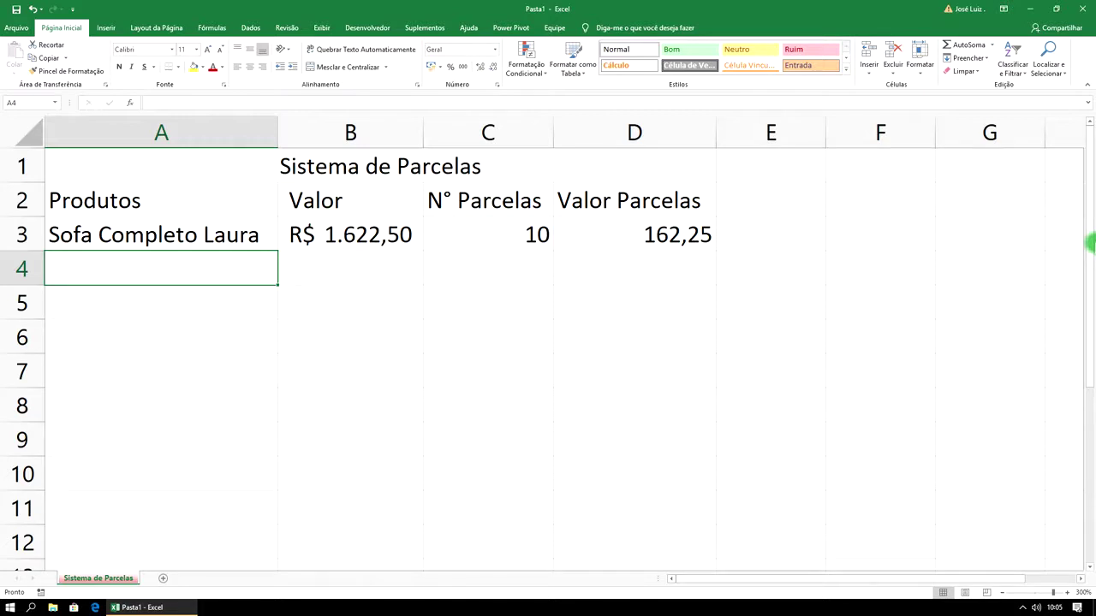
# Enter TV 65 LK in A4 with price 3600, displayed as R$ 3.600,00.
pyautogui.write('TV ')
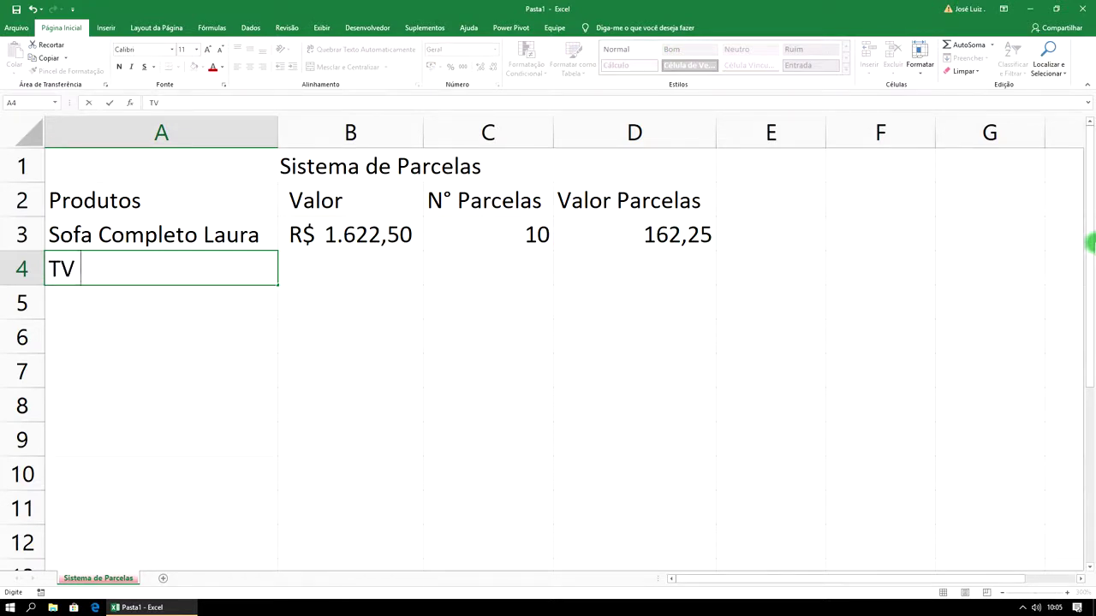
pyautogui.write('65')
pyautogui.write('LK')
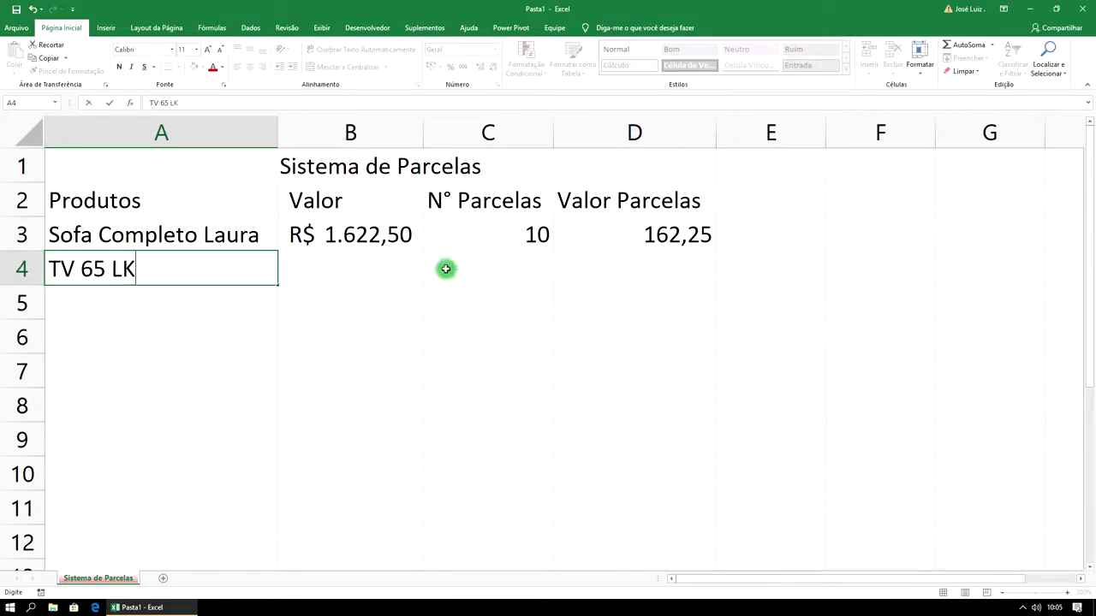
pyautogui.click(390, 272)
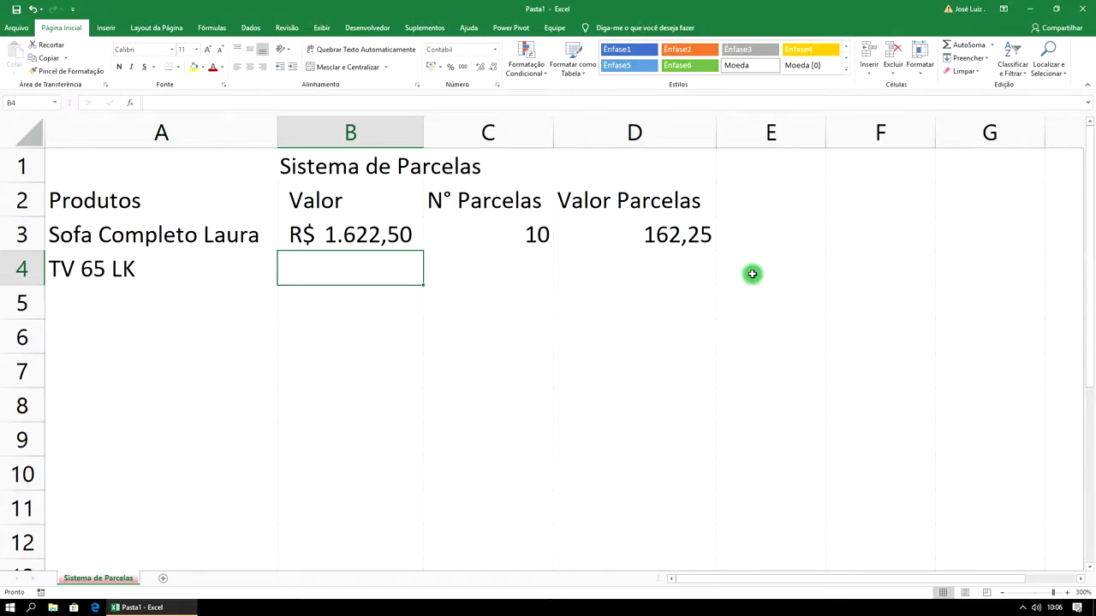
pyautogui.write('3600')
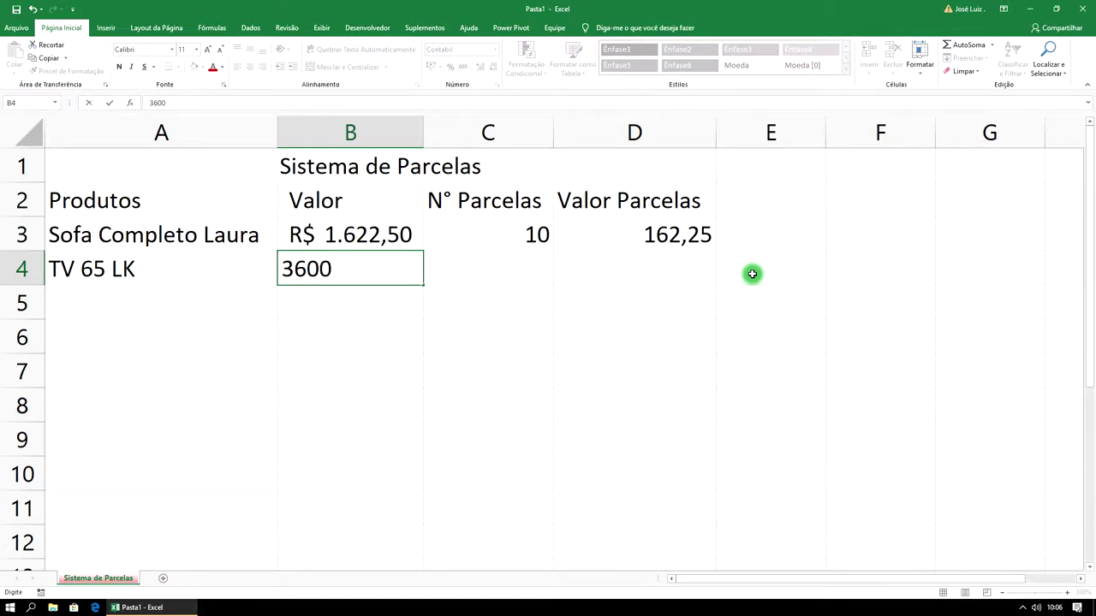
pyautogui.press('Return')
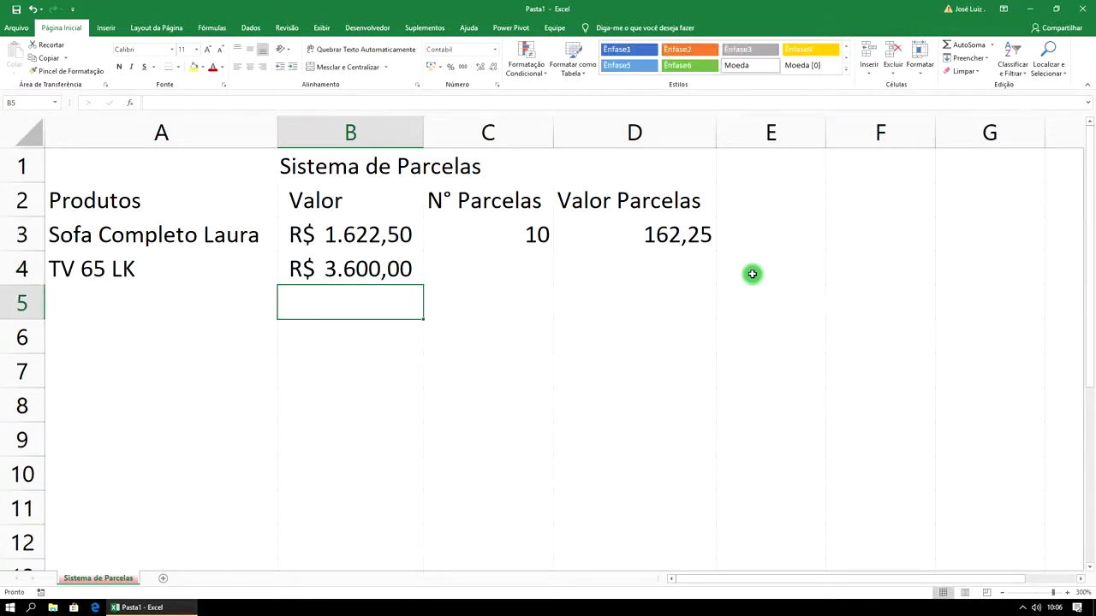
pyautogui.click(519, 266)
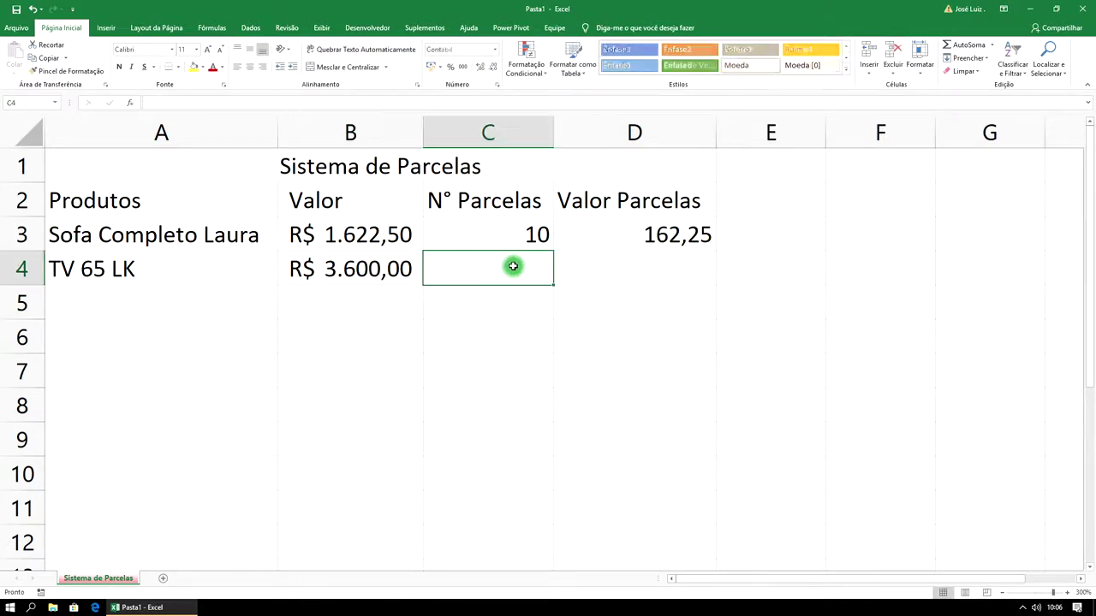
pyautogui.click(626, 266)
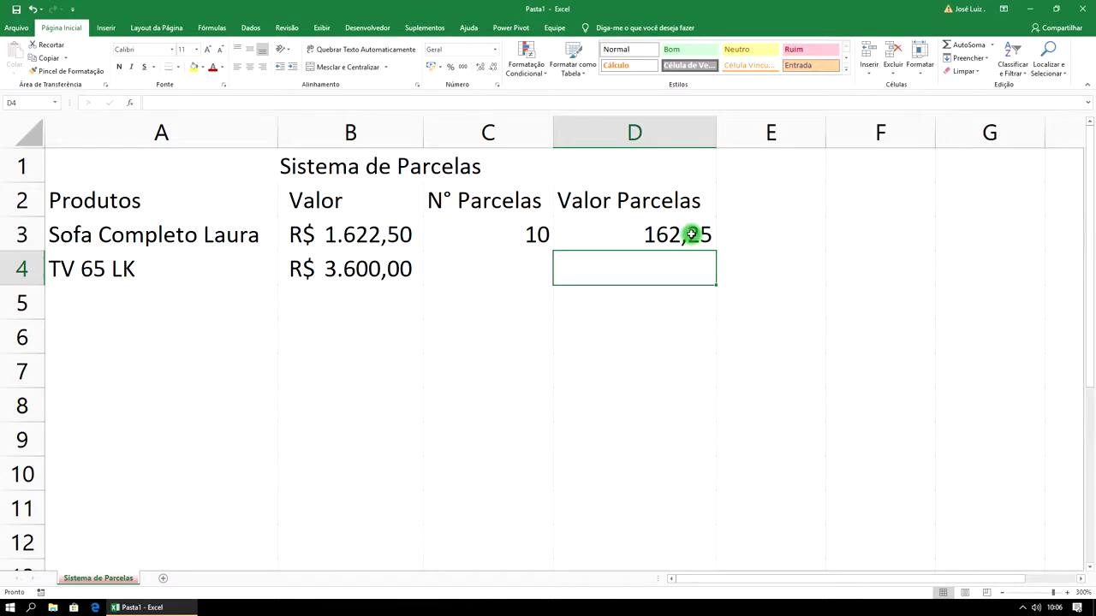
# Fill the installment formula down to D4 and give the TV 10 installments of 360,00.
pyautogui.click(692, 234)
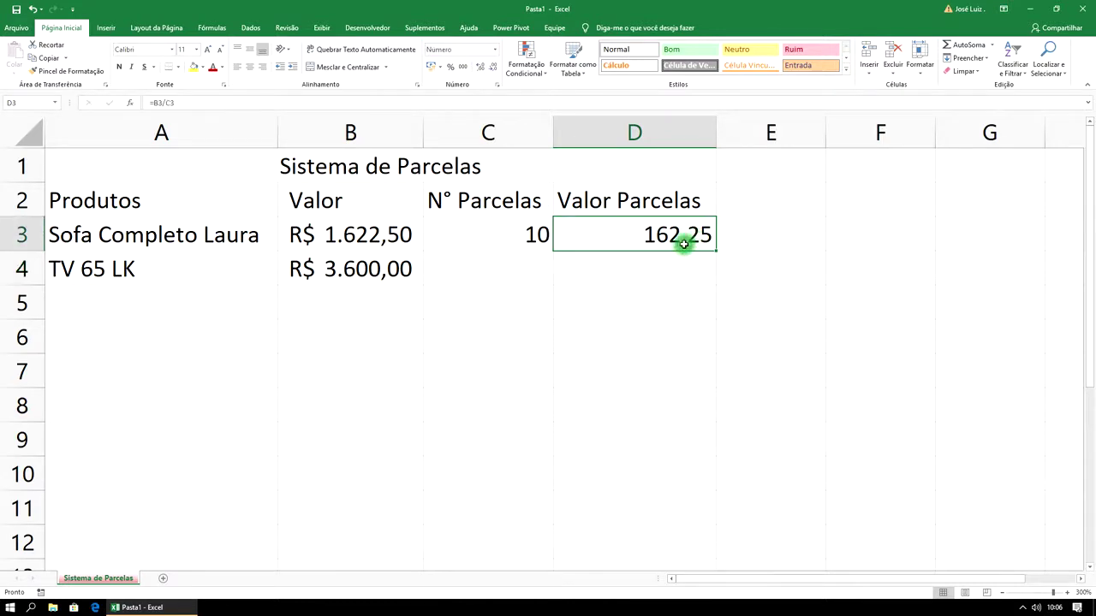
pyautogui.moveTo(715, 253)
pyautogui.mouseDown()
pyautogui.moveTo(713, 282)
pyautogui.moveTo(660, 264)
pyautogui.mouseUp()
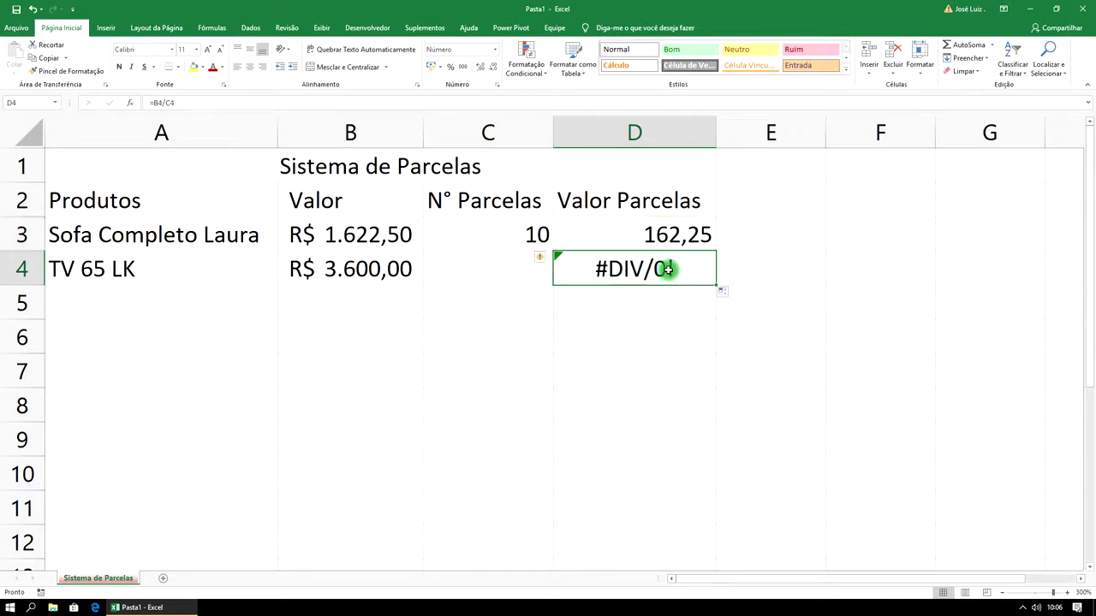
pyautogui.click(510, 271)
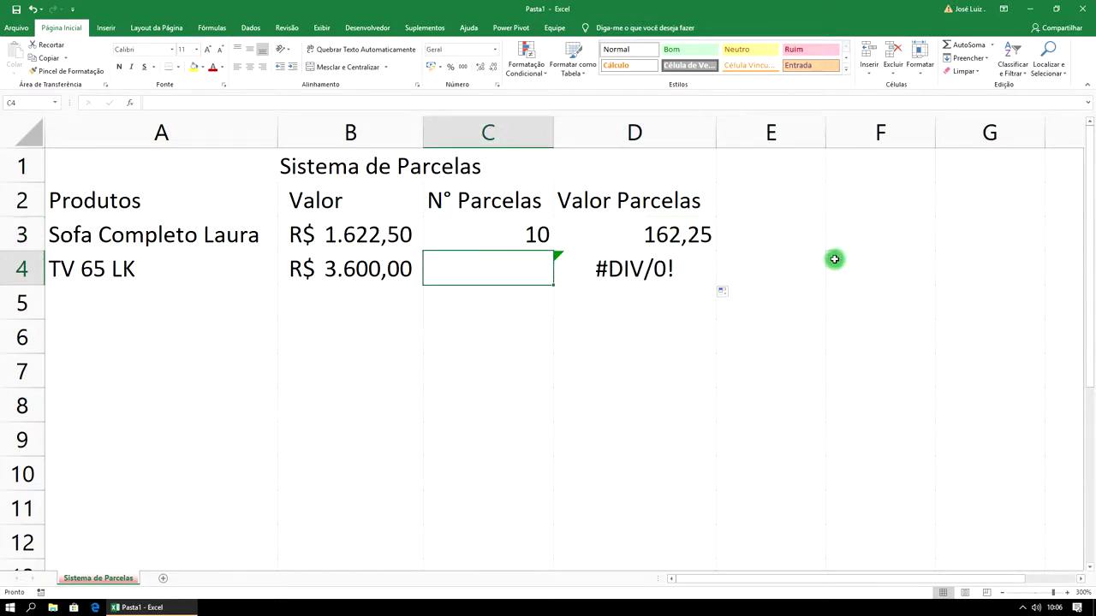
pyautogui.write('10')
pyautogui.press('Return')
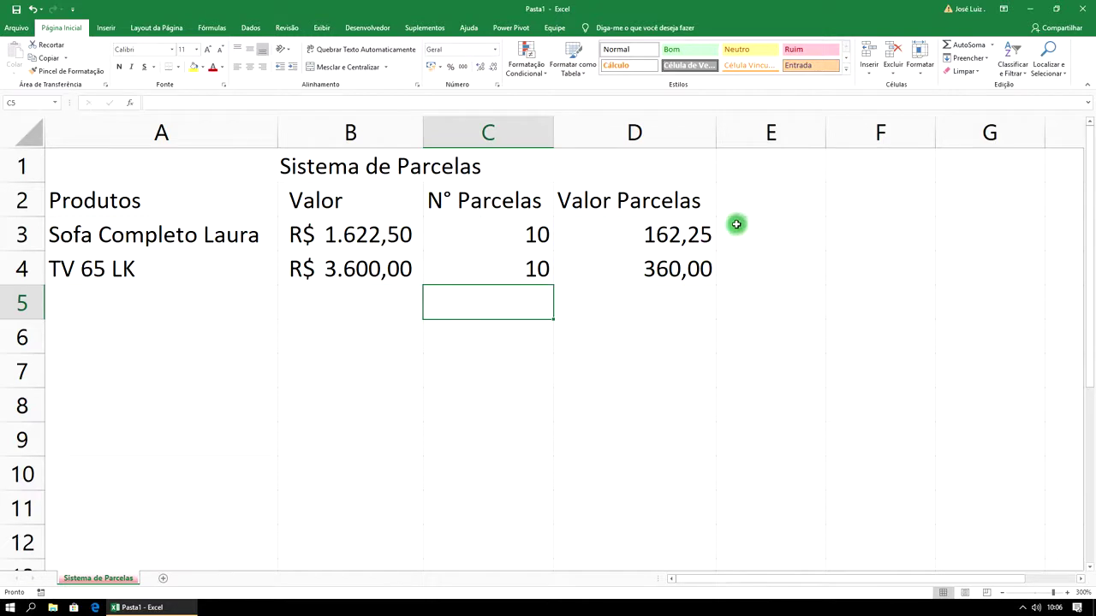
pyautogui.click(759, 195)
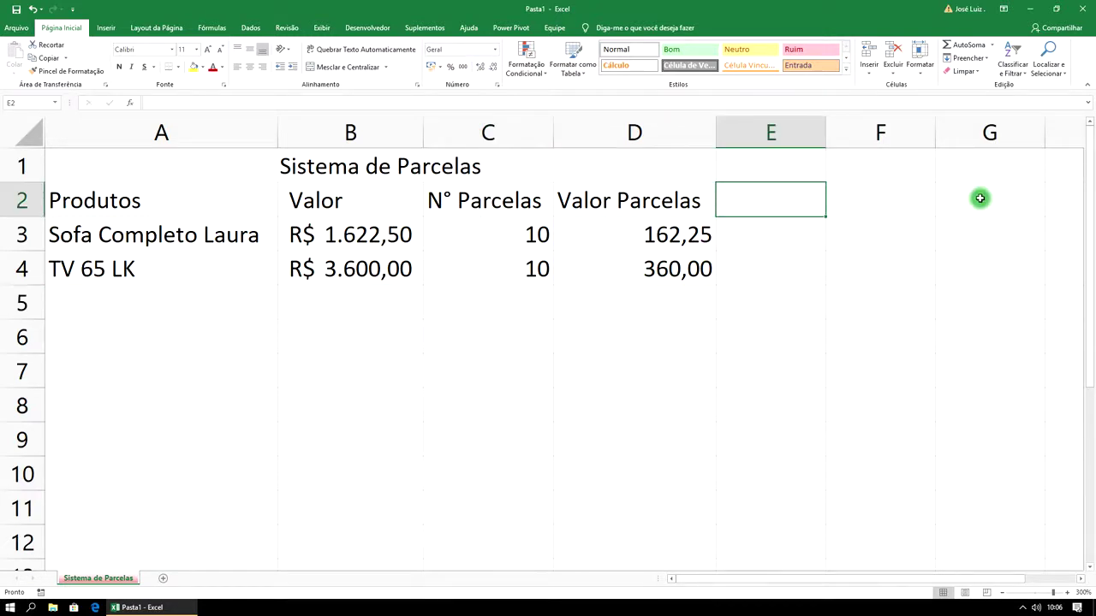
# Type the Total Final header in E2 and =D3+D4 in E3, giving 522,25.
pyautogui.write('Total Final')
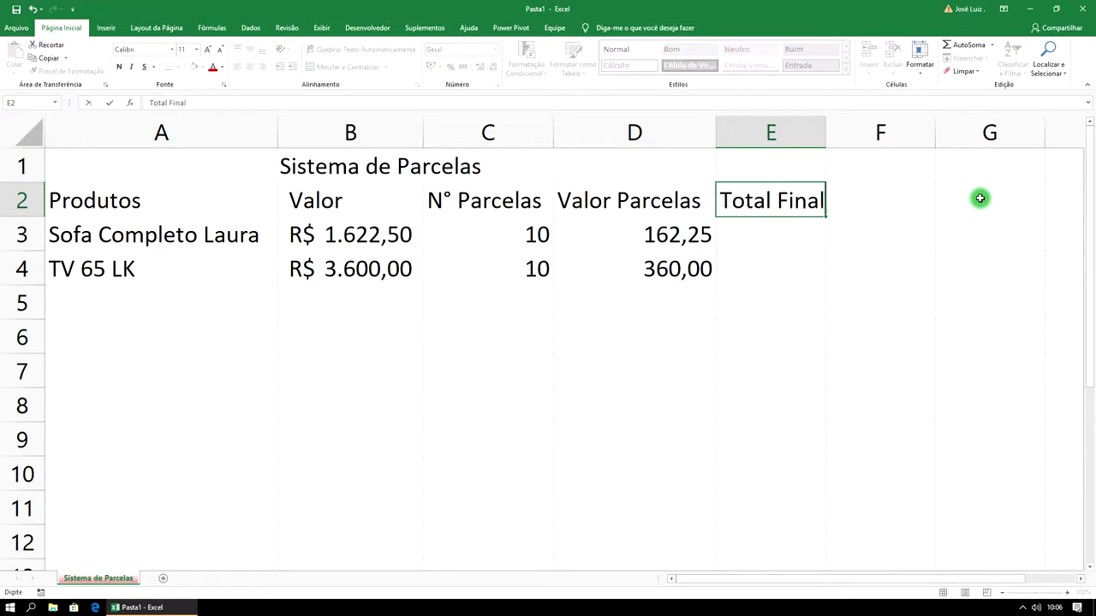
pyautogui.click(787, 234)
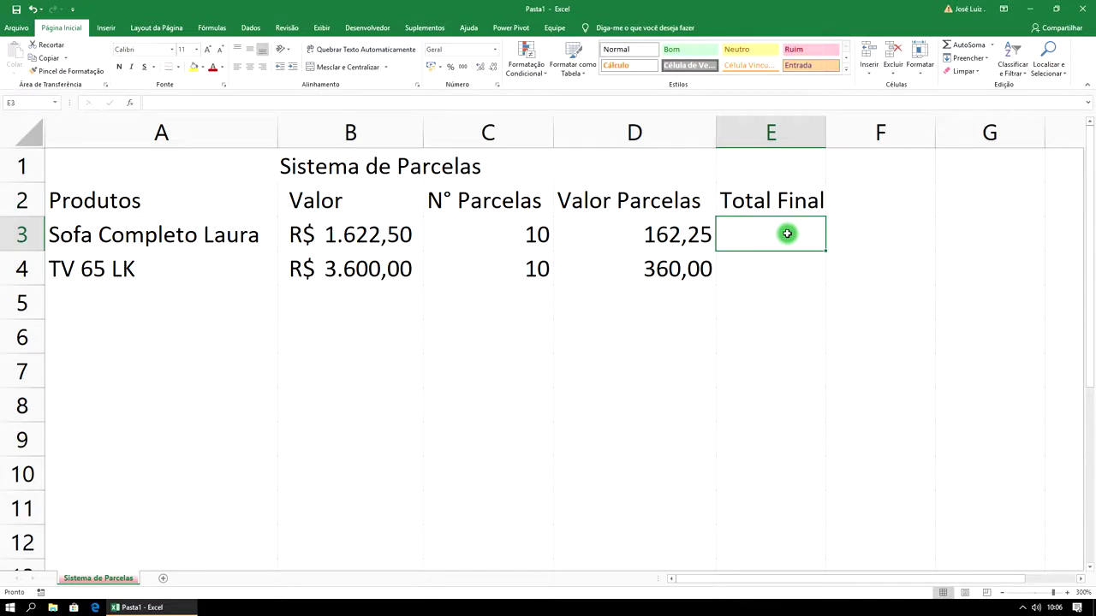
pyautogui.write('=')
pyautogui.click(654, 232)
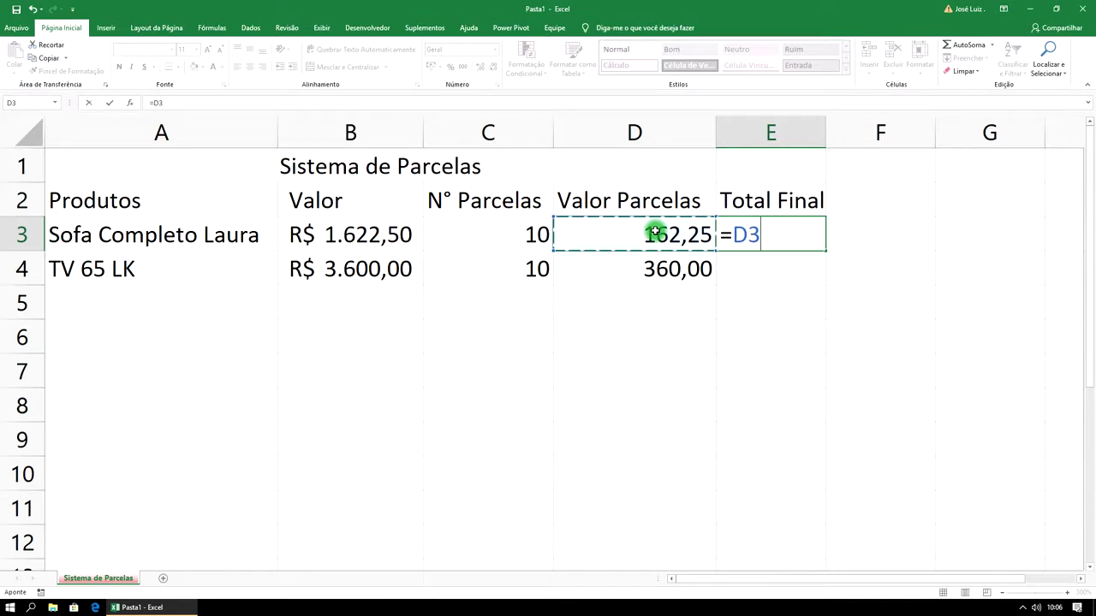
pyautogui.write('+')
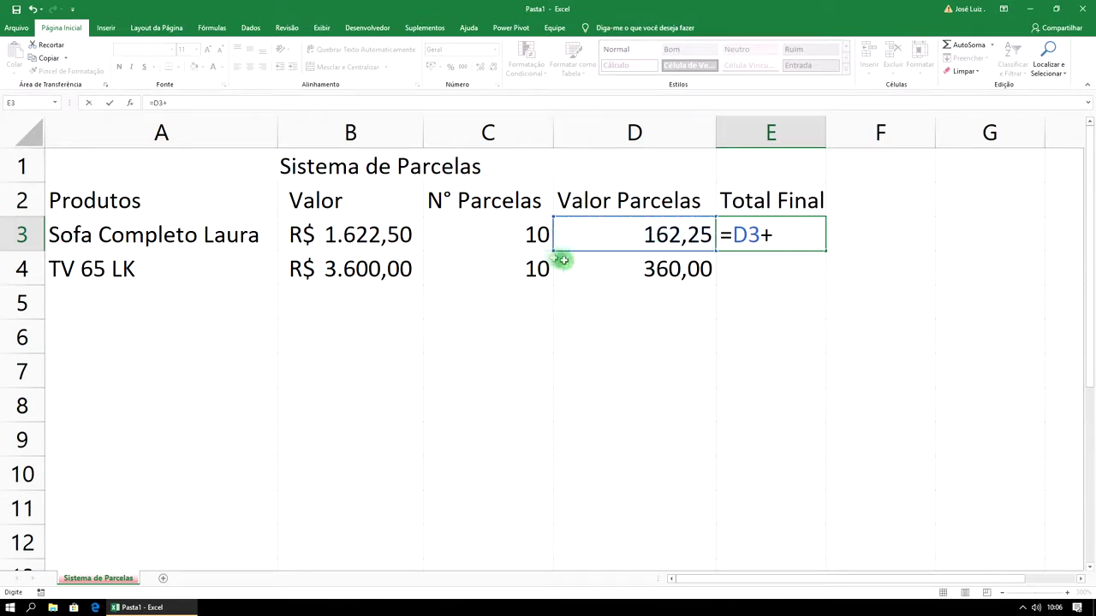
pyautogui.click(663, 271)
pyautogui.press('Return')
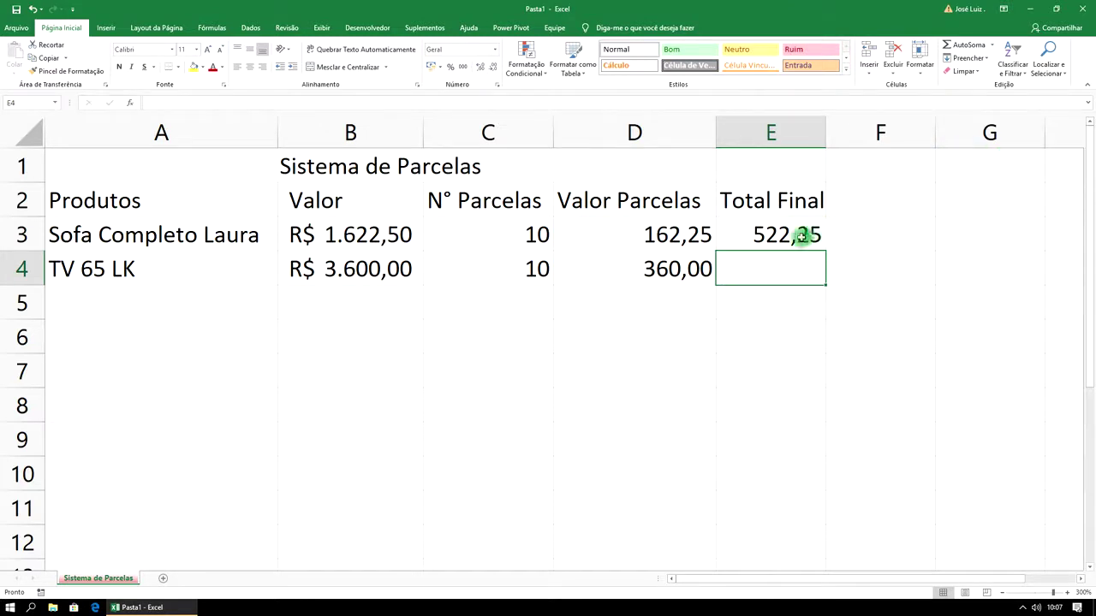
pyautogui.click(792, 236)
pyautogui.click(771, 128)
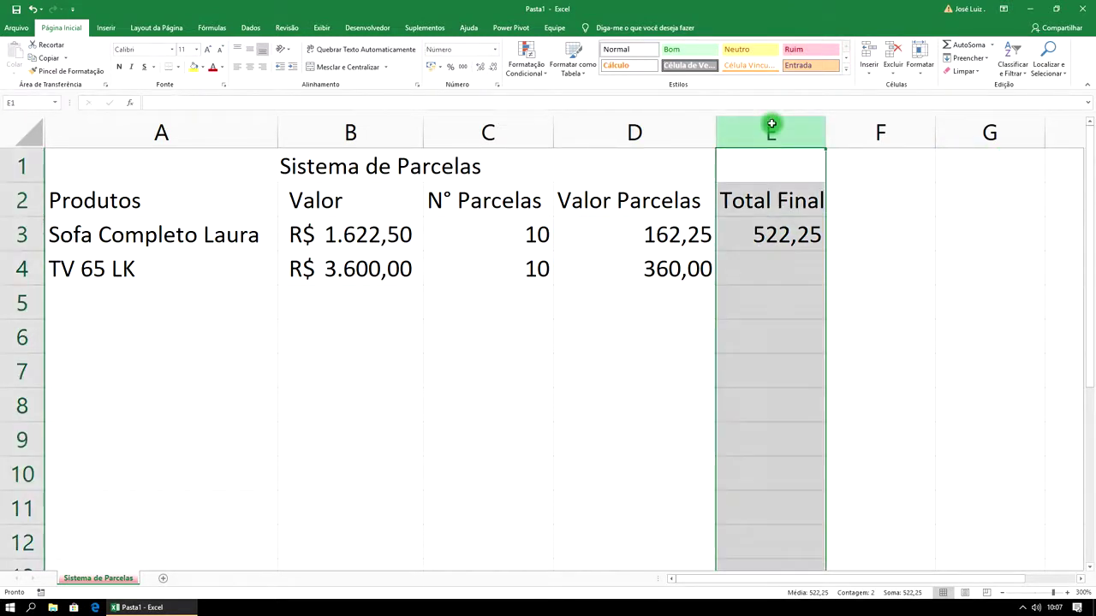
# Apply the Accounting currency format to columns E and D.
pyautogui.click(430, 69)
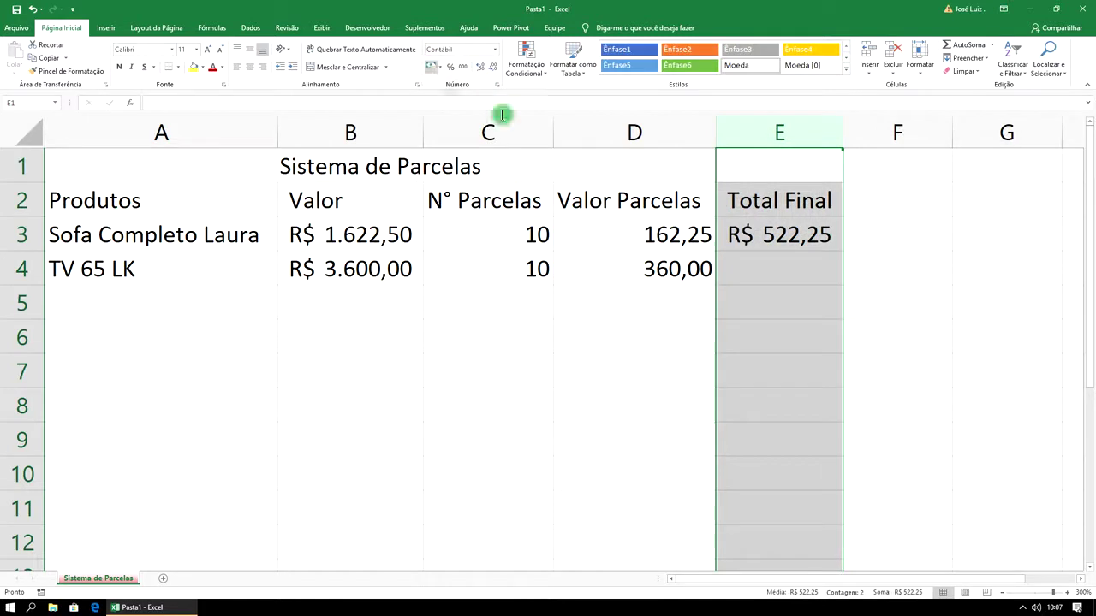
pyautogui.click(641, 135)
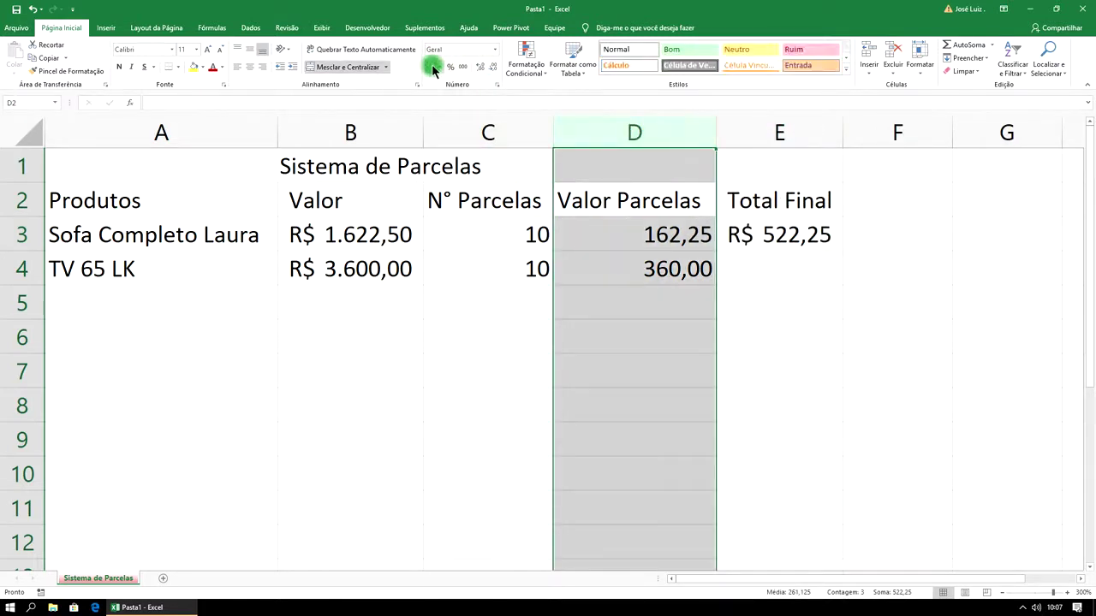
pyautogui.click(430, 67)
pyautogui.click(791, 233)
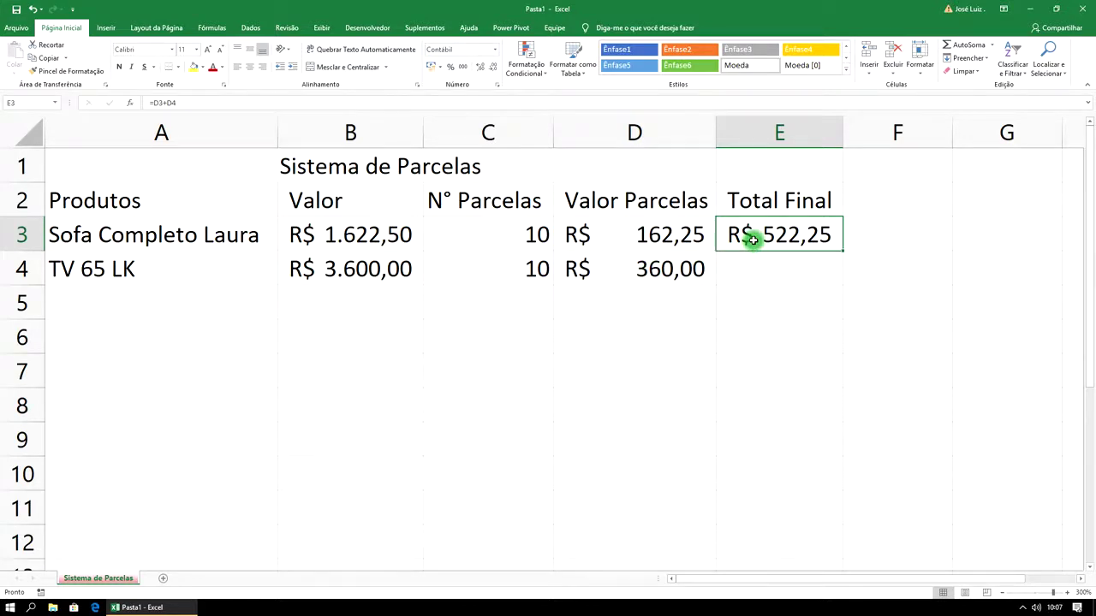
# Change the TV to 11 installments, updating the total to R$ 489,52.
pyautogui.click(529, 273)
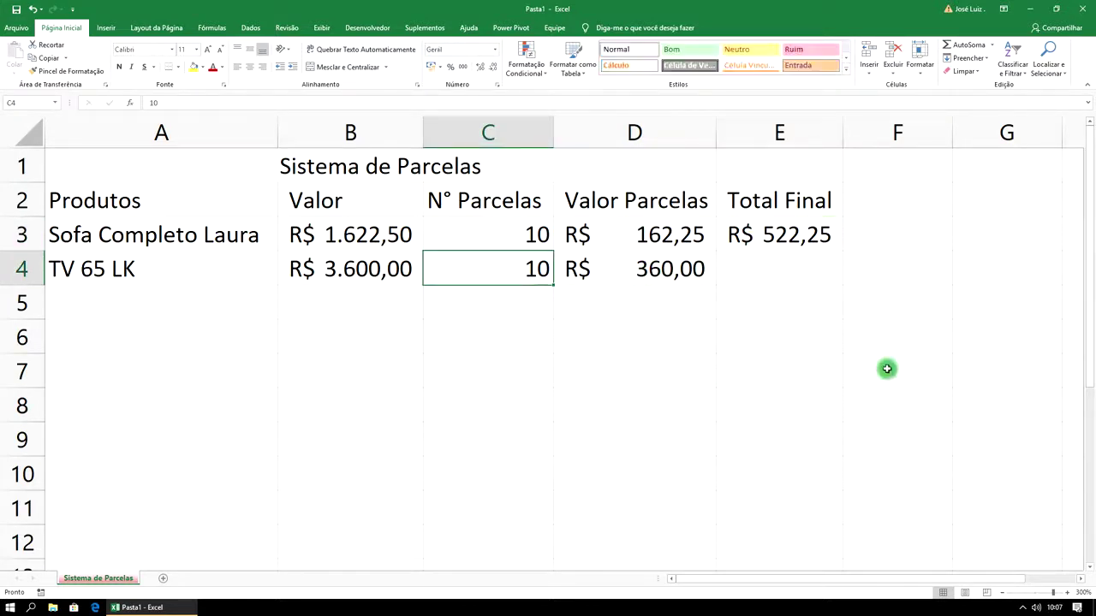
pyautogui.write('11')
pyautogui.press('Return')
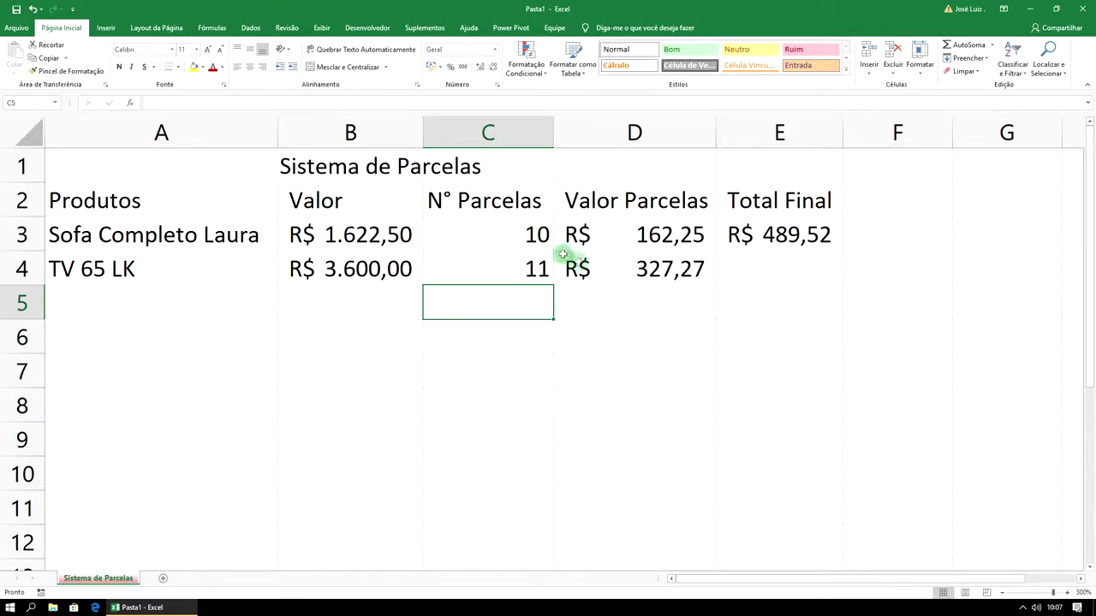
pyautogui.click(786, 270)
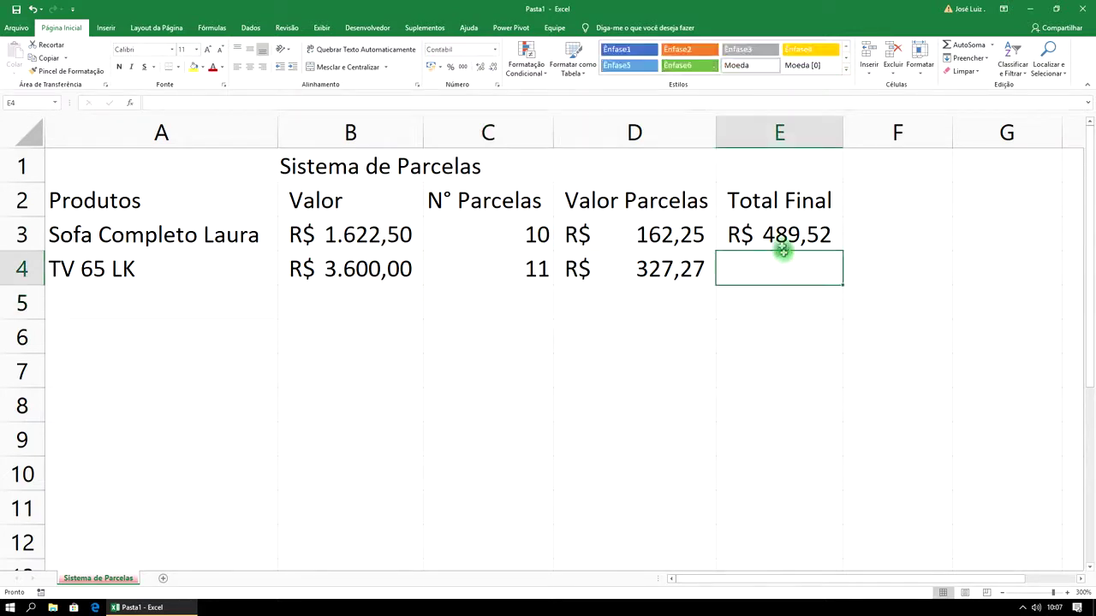
# Unmerge the old A1:D1 title and merge-and-center Sistema de Parcelas across A1:E1.
pyautogui.click(774, 233)
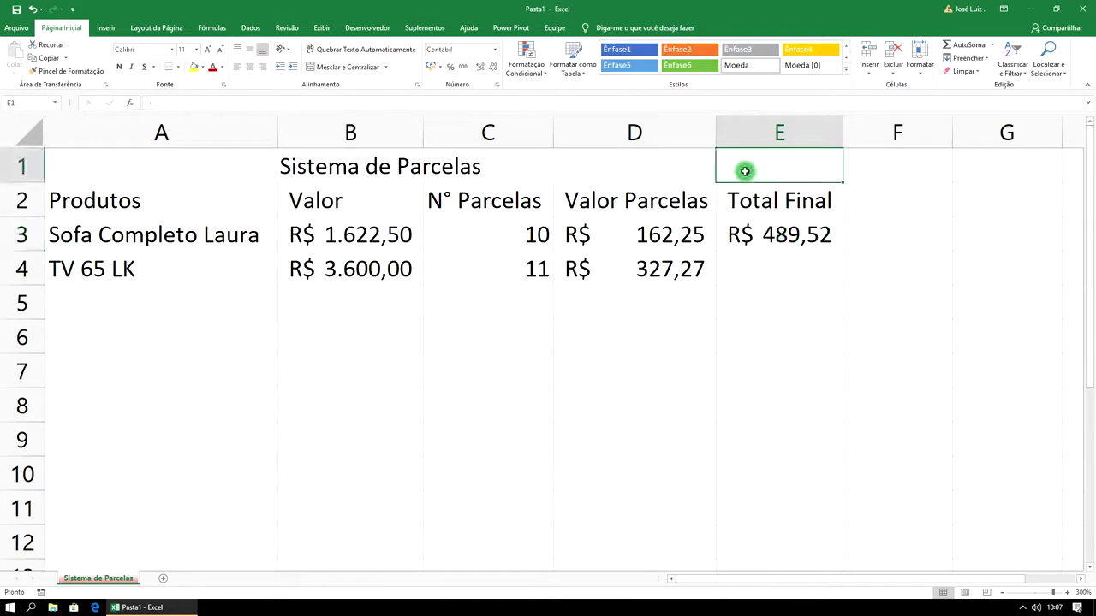
pyautogui.moveTo(744, 169); pyautogui.dragTo(662, 163)
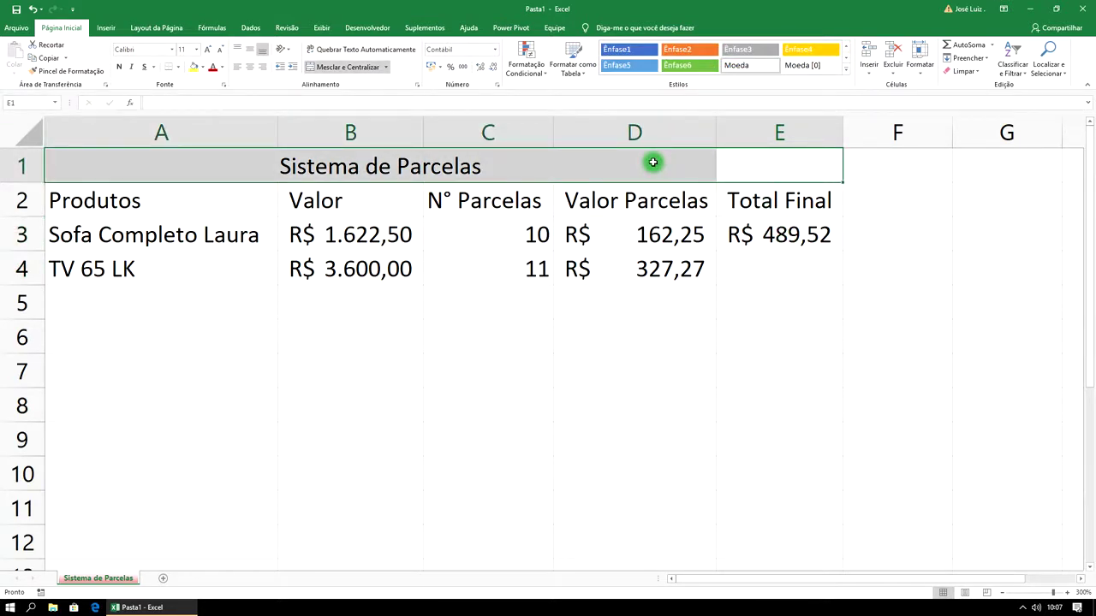
pyautogui.click(364, 68)
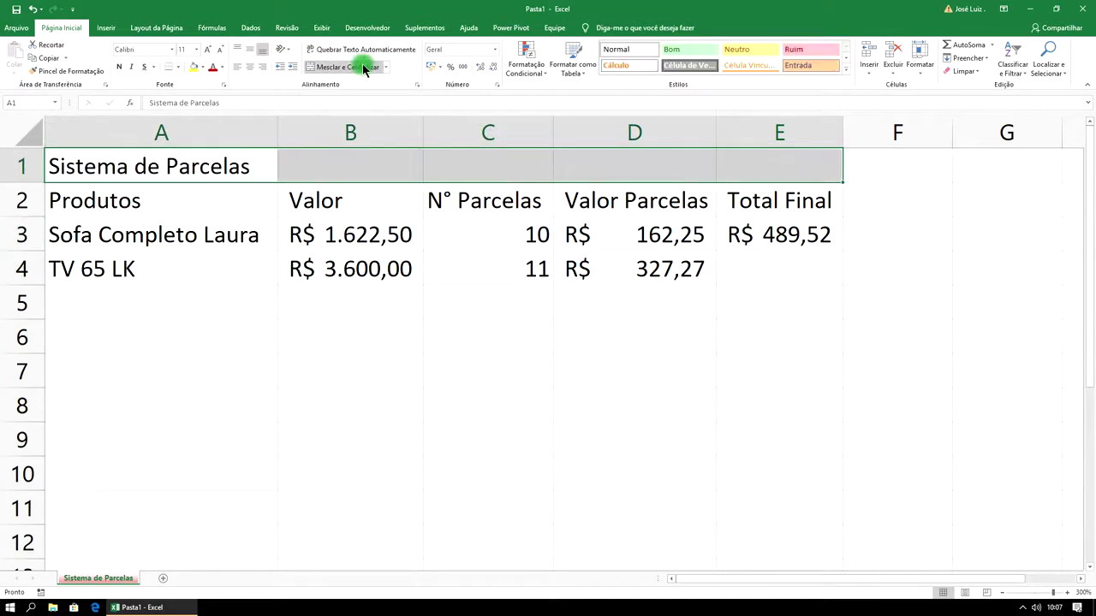
pyautogui.click(244, 169)
pyautogui.click(250, 240)
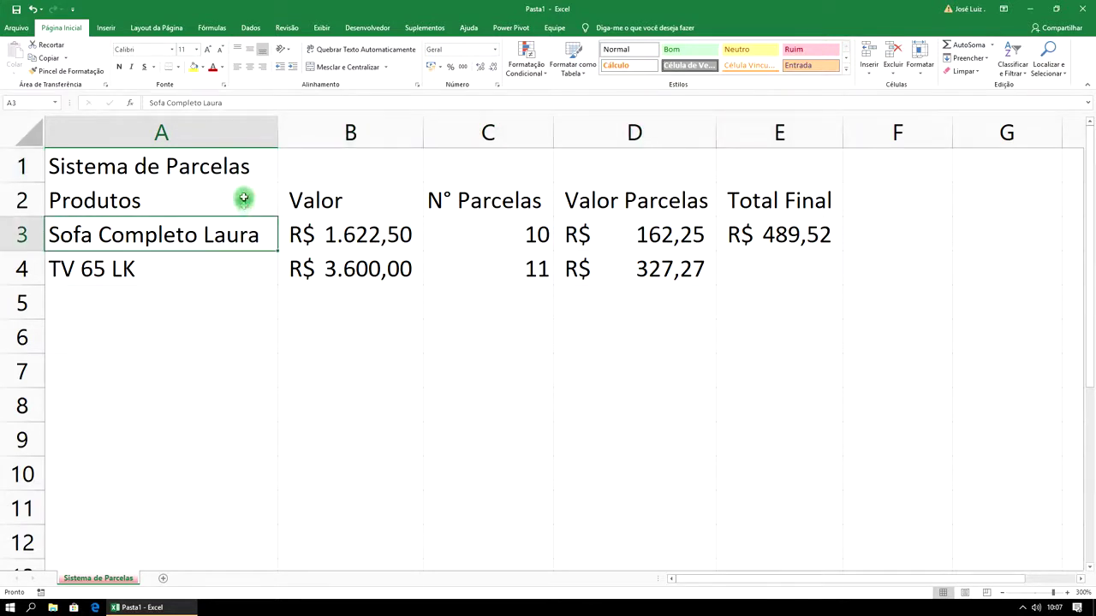
pyautogui.moveTo(227, 162); pyautogui.dragTo(727, 155)
pyautogui.click(353, 68)
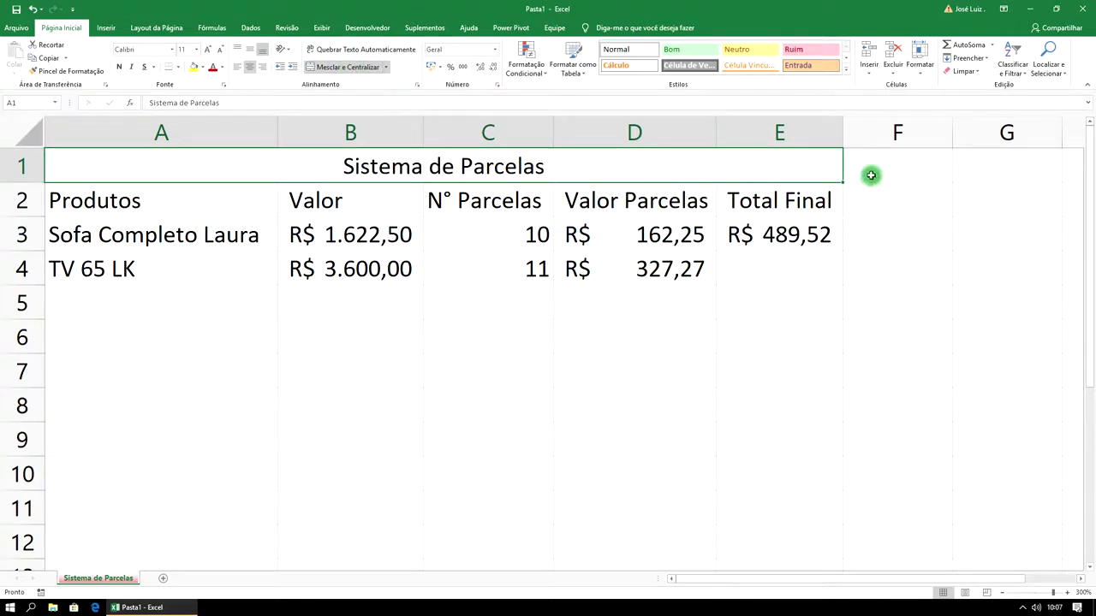
pyautogui.moveTo(873, 169); pyautogui.dragTo(975, 529)
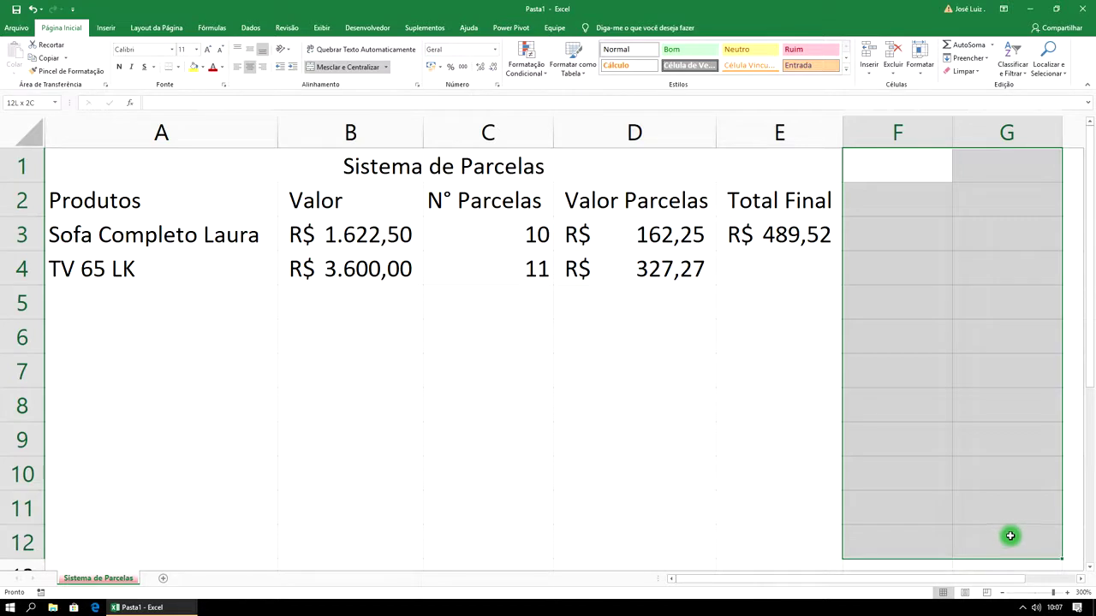
pyautogui.moveTo(1006, 537); pyautogui.dragTo(1069, 524)
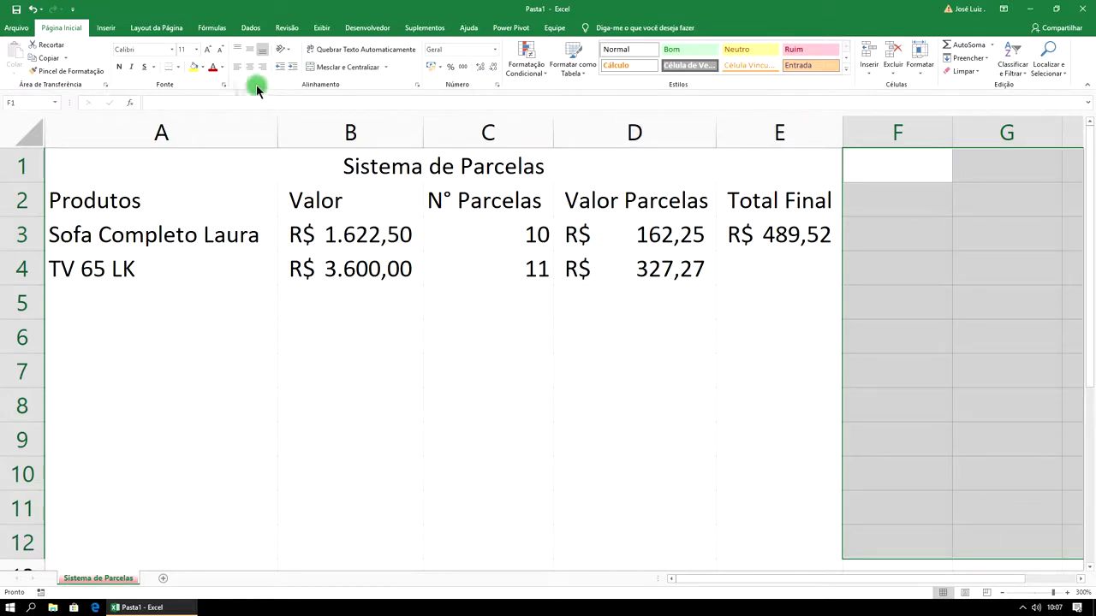
# Fill the area beside the table black and give the title a dark blue fill with white text.
pyautogui.click(203, 67)
pyautogui.click(203, 93)
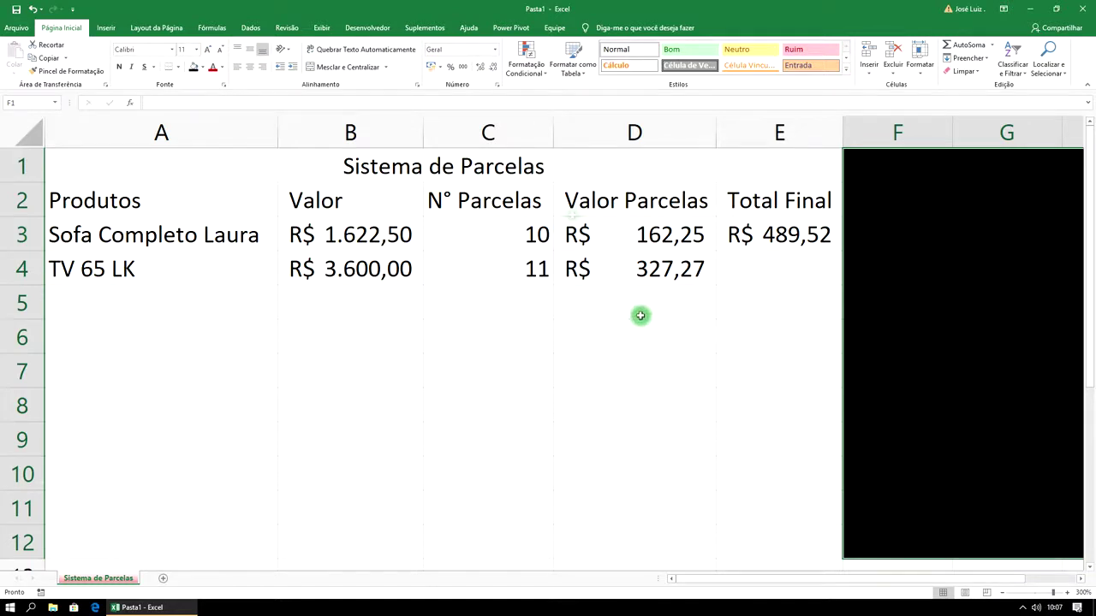
pyautogui.click(223, 166)
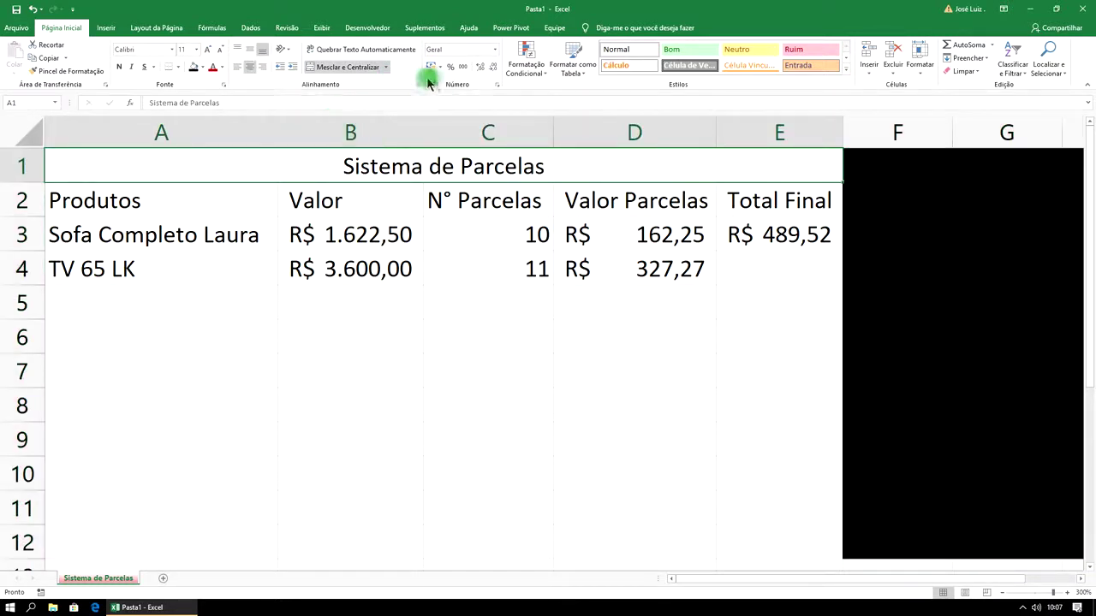
pyautogui.click(202, 67)
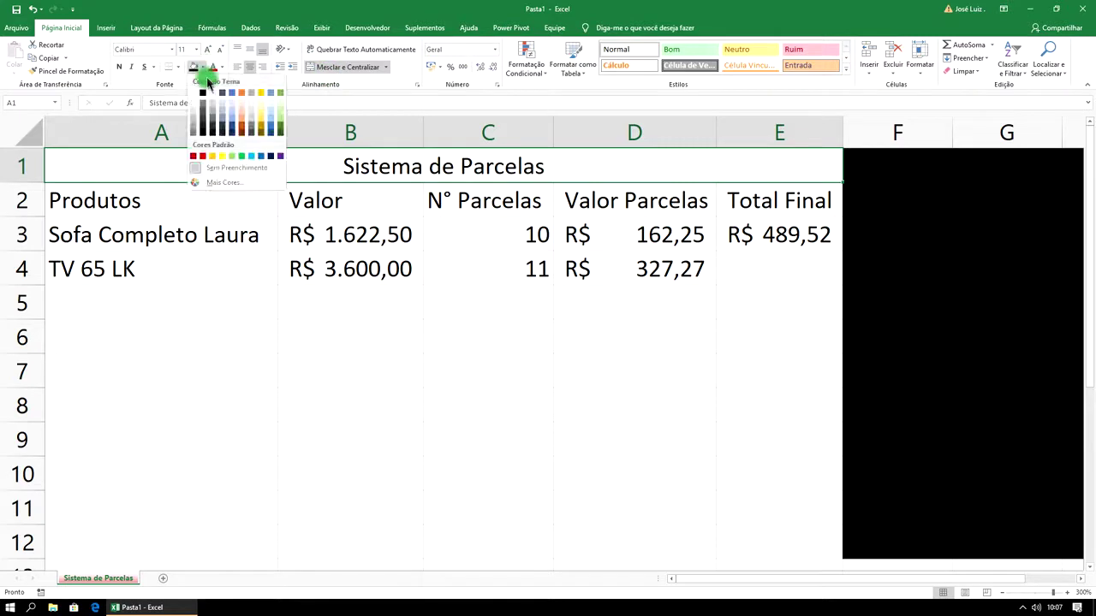
pyautogui.click(233, 125)
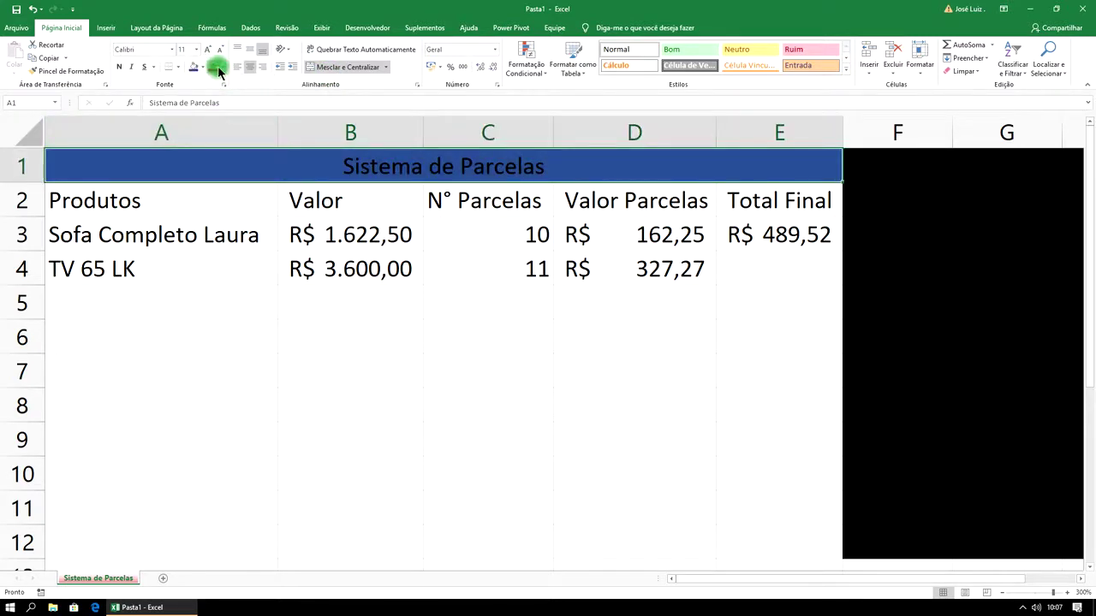
pyautogui.click(220, 68)
pyautogui.click(216, 106)
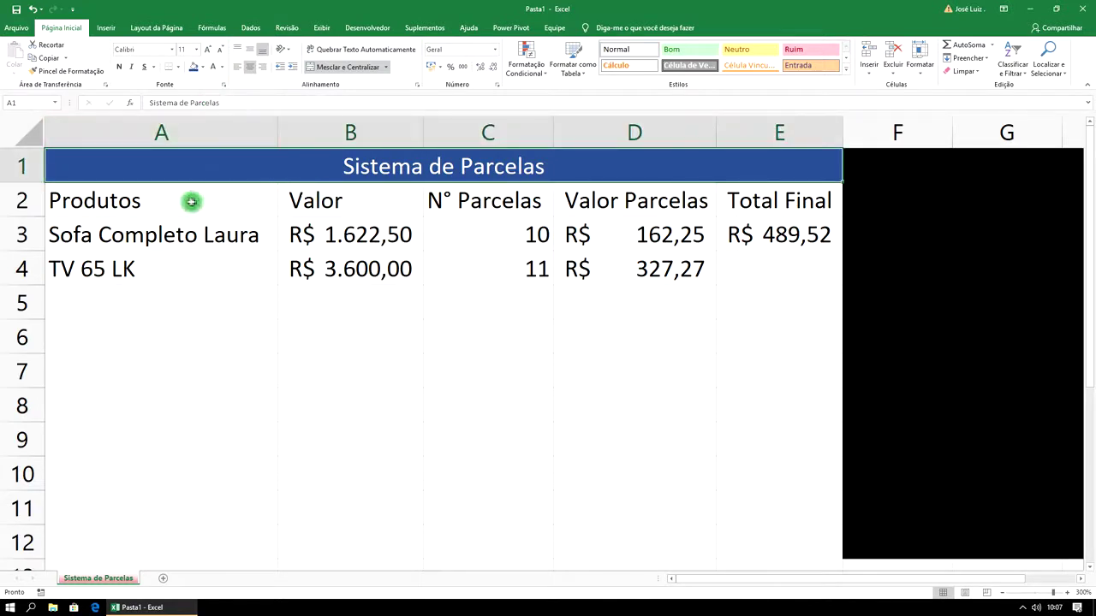
# Fill the header row A2:E2 green and the data area A3:E12 orange, then select A1:E12.
pyautogui.moveTo(142, 203); pyautogui.dragTo(745, 203)
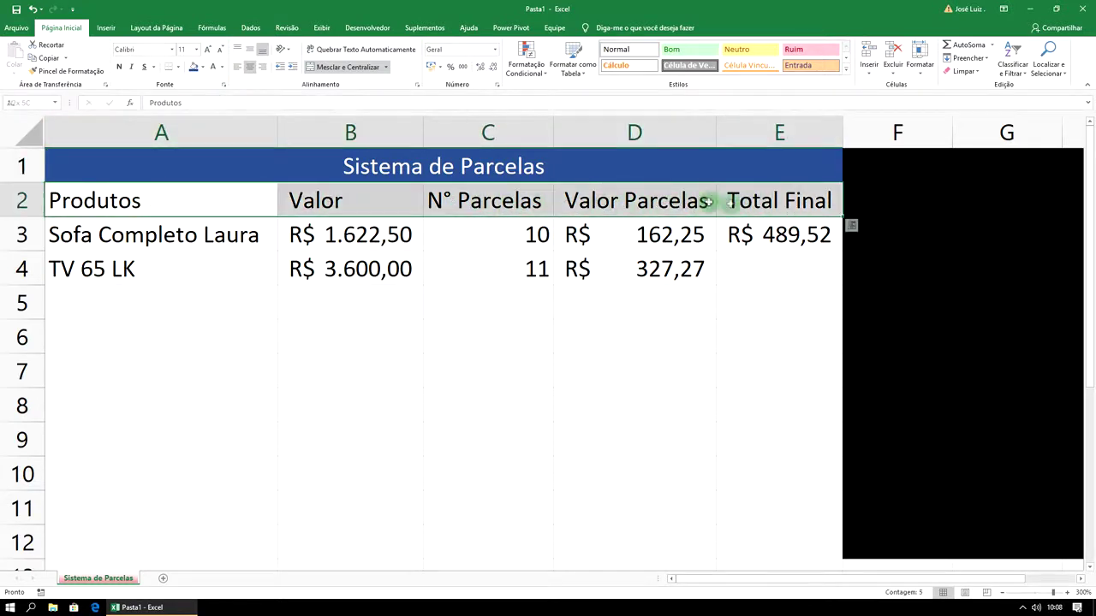
pyautogui.click(202, 67)
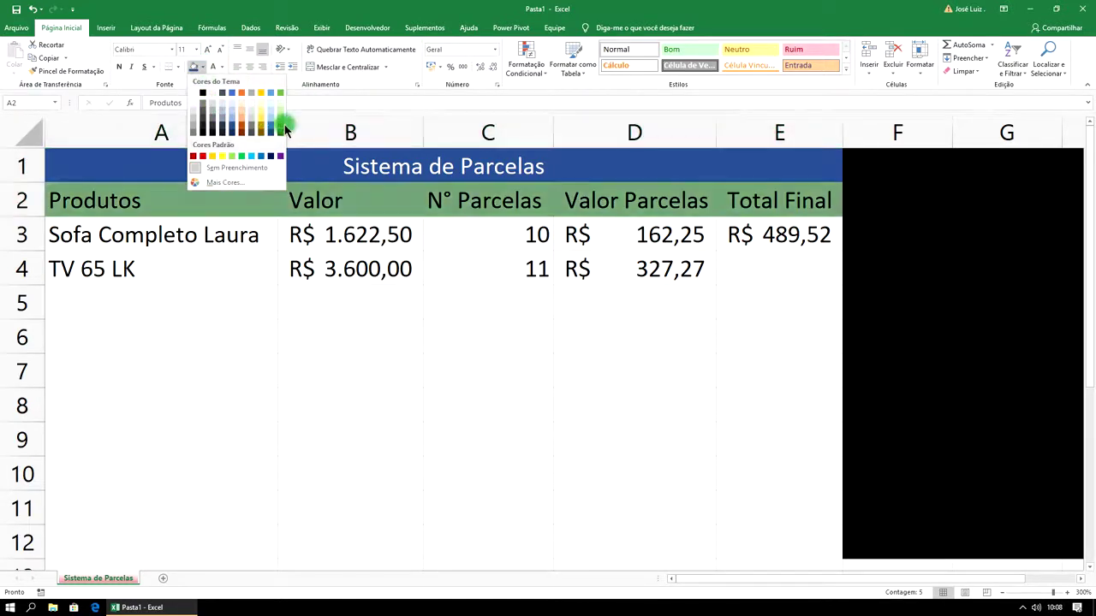
pyautogui.click(280, 94)
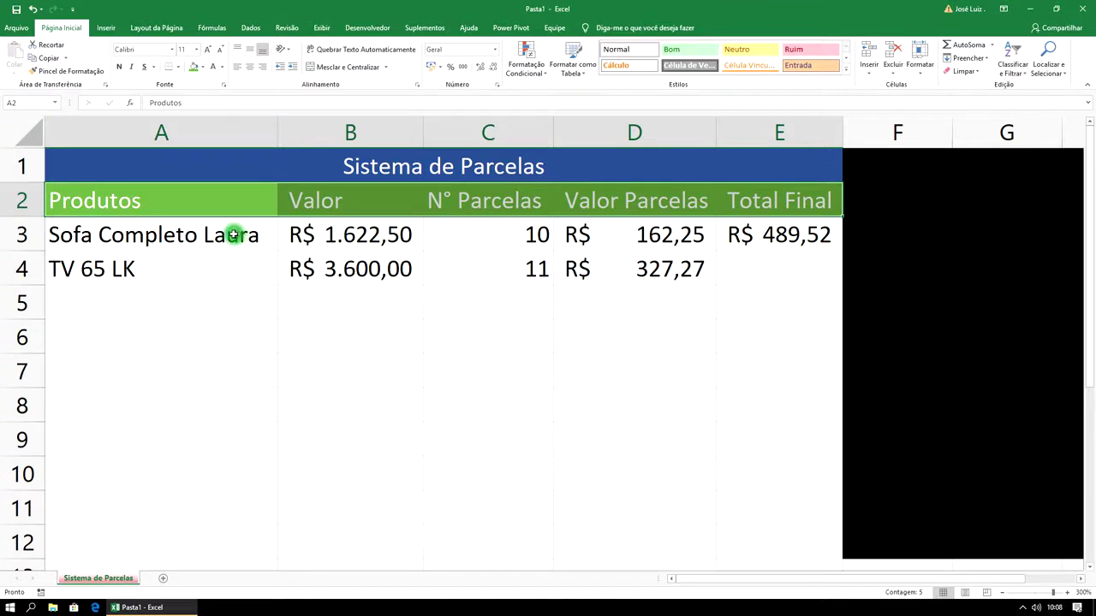
pyautogui.moveTo(160, 231)
pyautogui.mouseDown()
pyautogui.moveTo(374, 326)
pyautogui.moveTo(741, 541)
pyautogui.mouseUp()
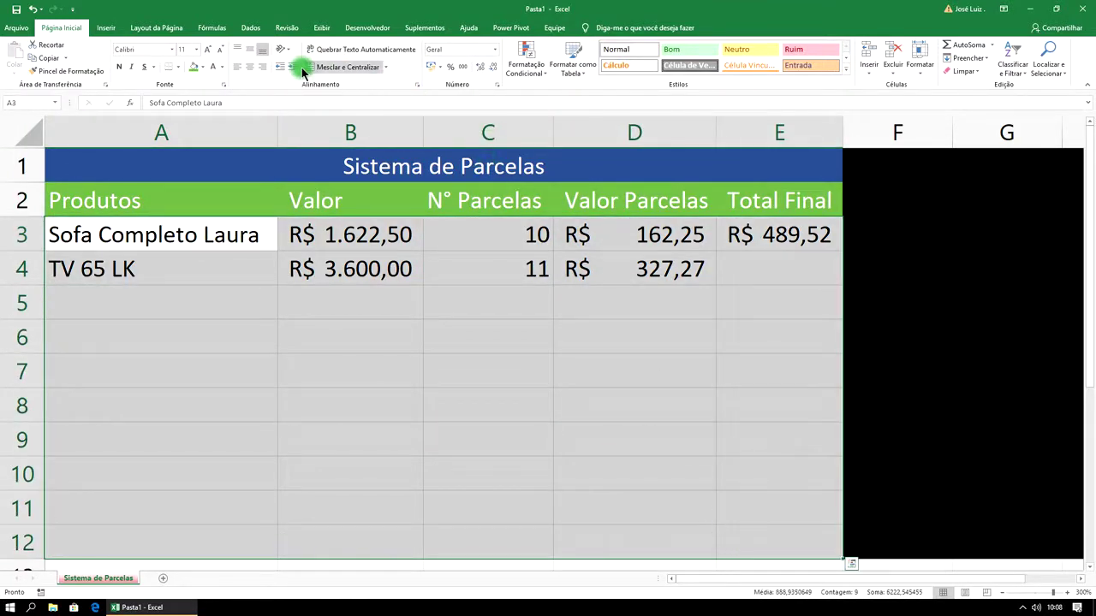
pyautogui.click(202, 67)
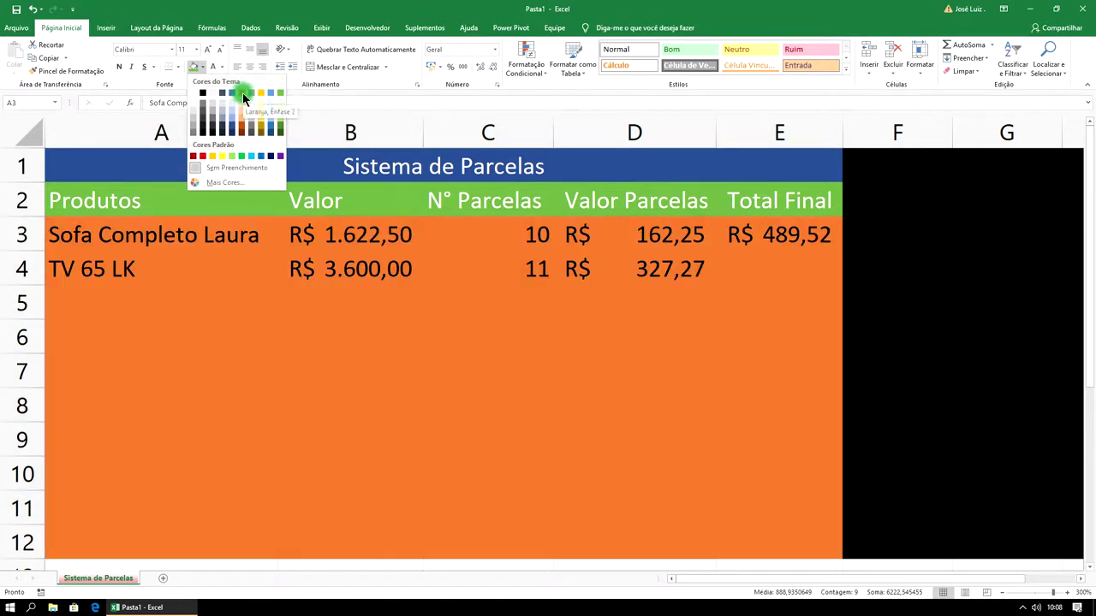
pyautogui.click(242, 93)
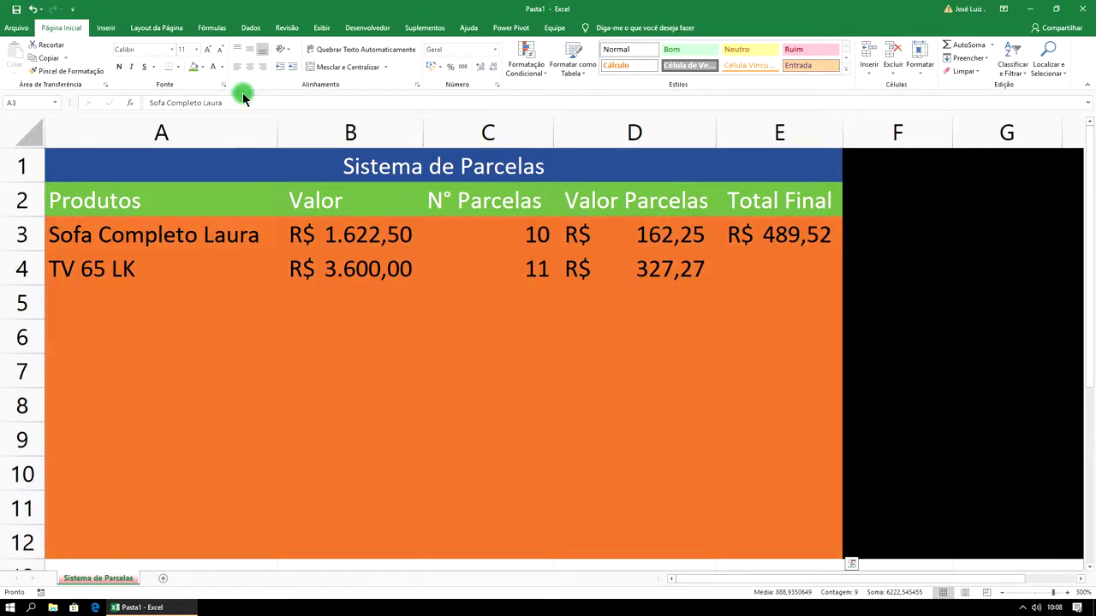
pyautogui.click(520, 356)
pyautogui.moveTo(673, 282); pyautogui.dragTo(651, 239)
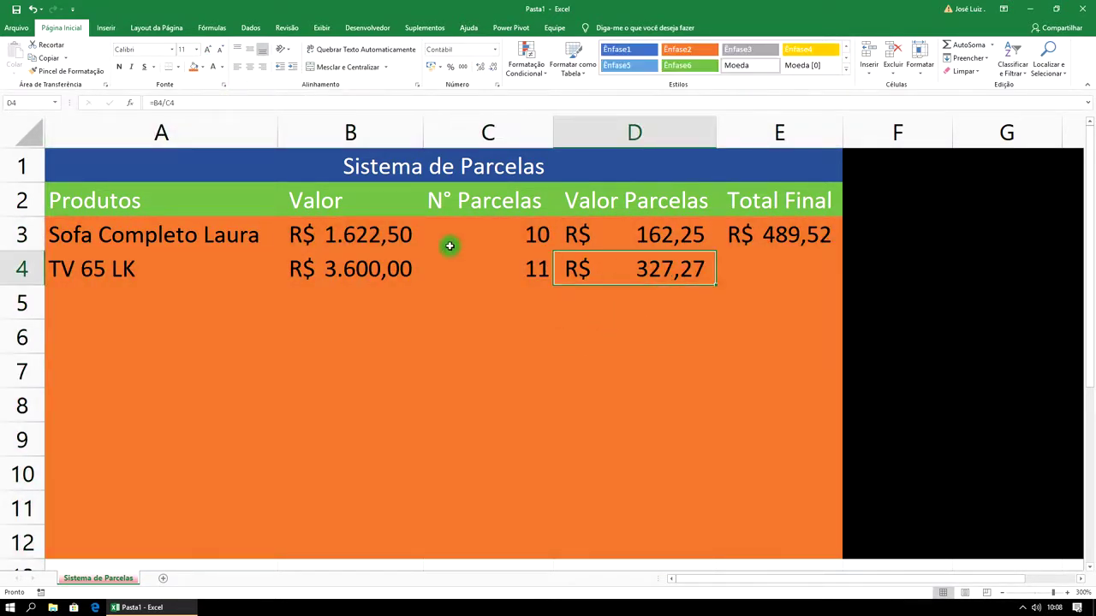
pyautogui.click(448, 242)
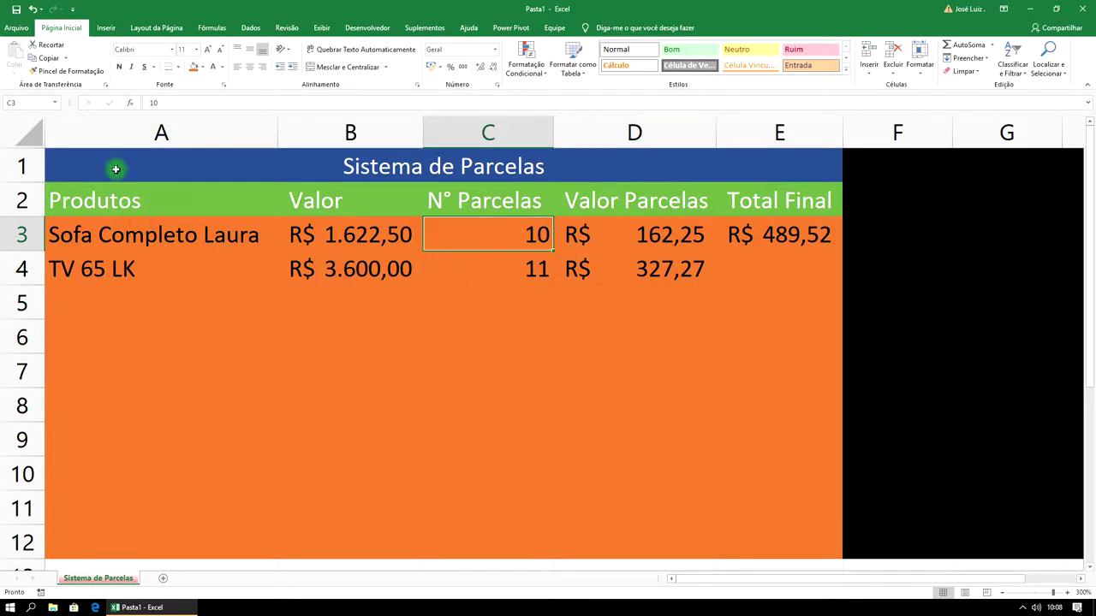
pyautogui.moveTo(117, 166); pyautogui.dragTo(276, 529)
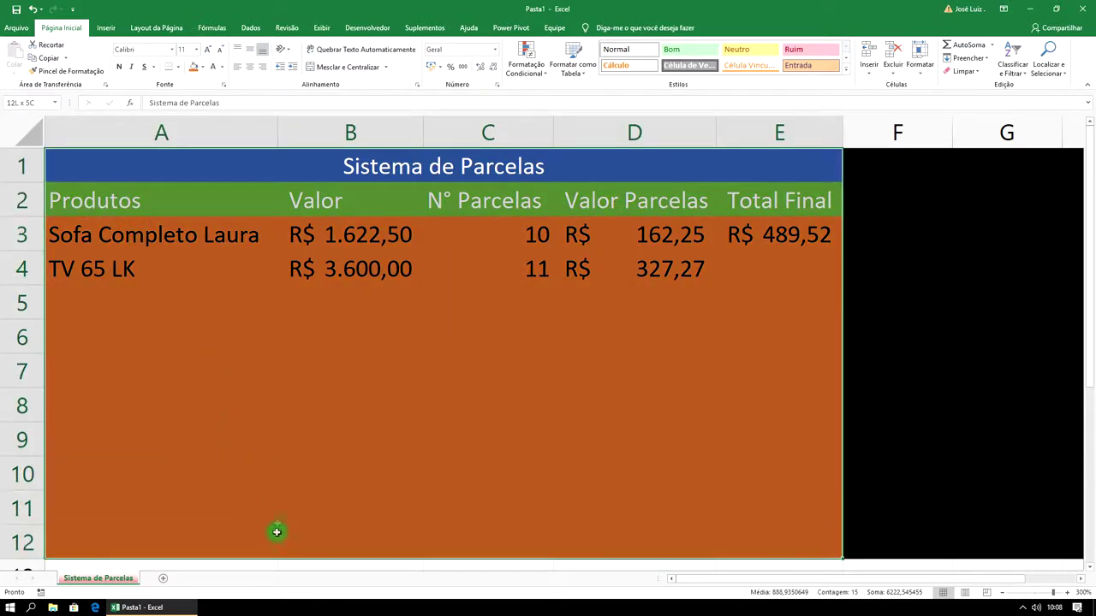
# Apply Todas as Bordas to A1:E12 so every table cell shows a thin grid border.
pyautogui.click(177, 67)
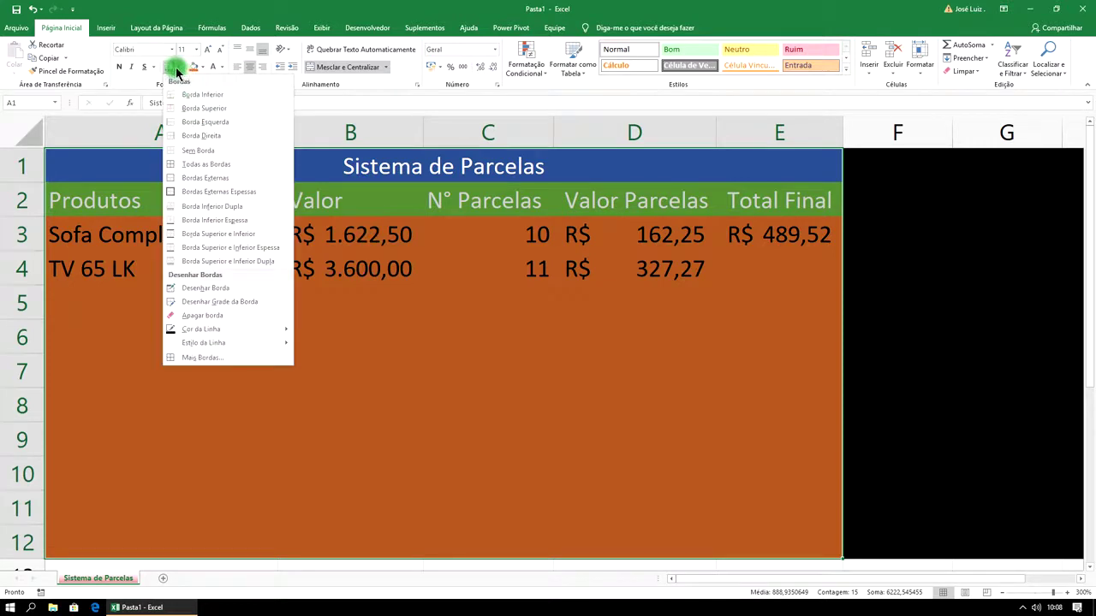
pyautogui.click(214, 164)
pyautogui.click(469, 275)
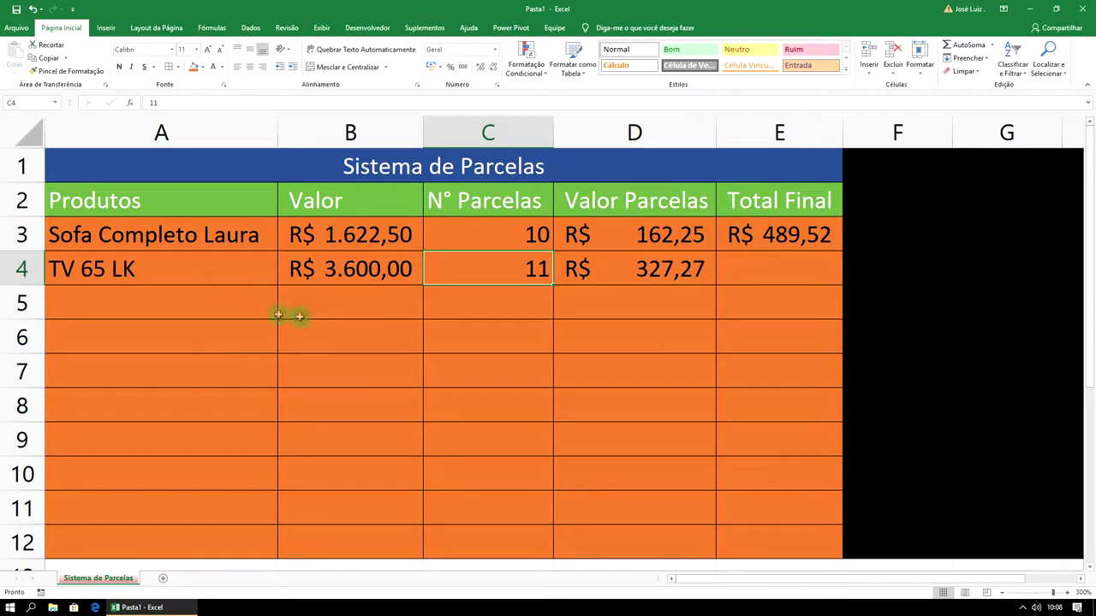
pyautogui.click(239, 302)
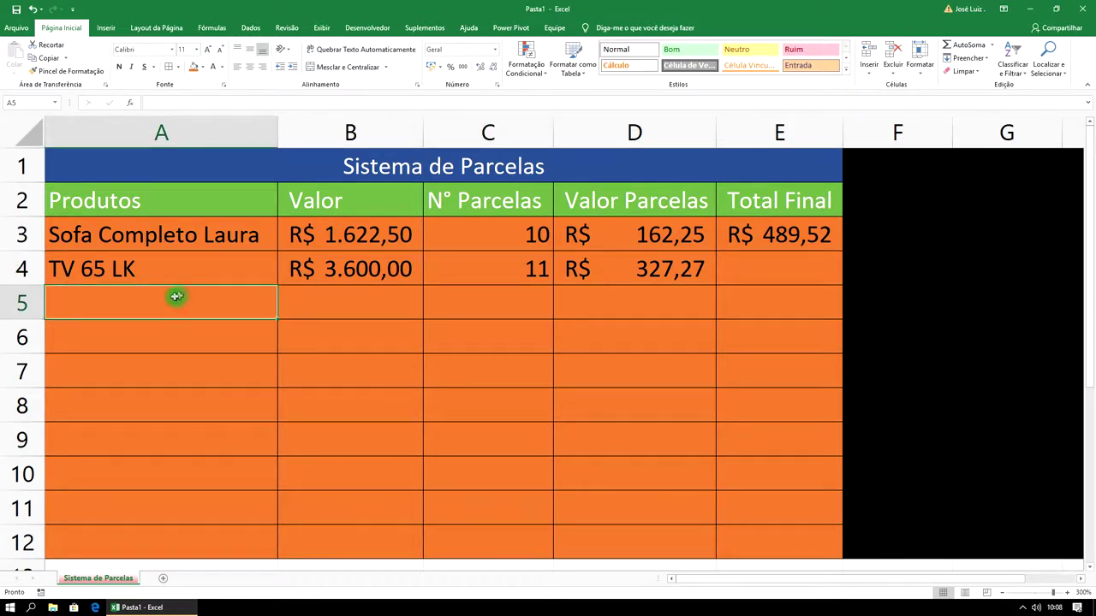
pyautogui.click(342, 309)
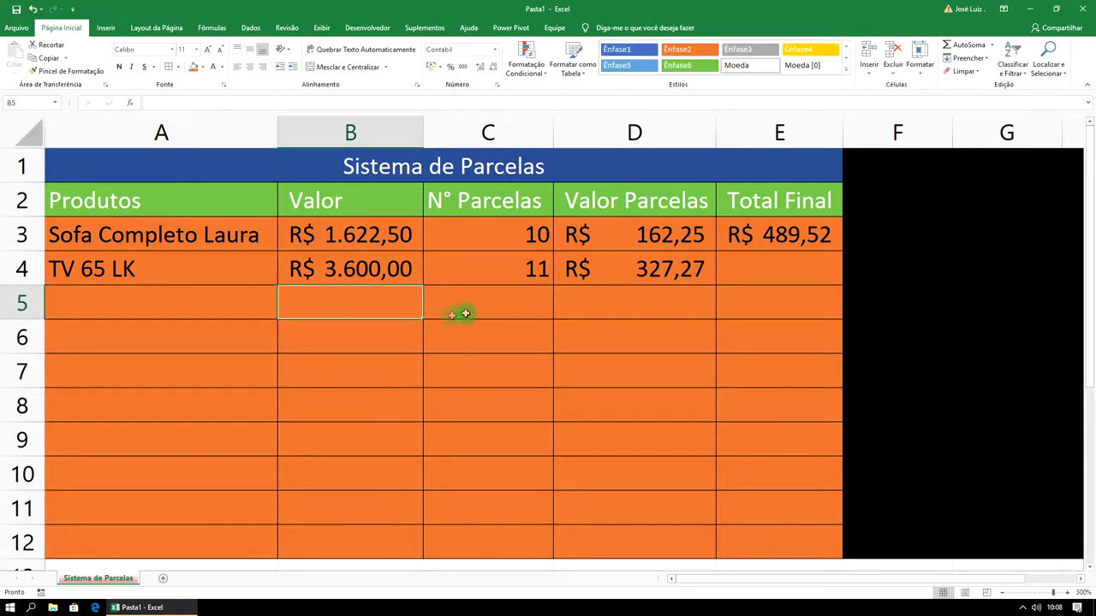
pyautogui.click(544, 301)
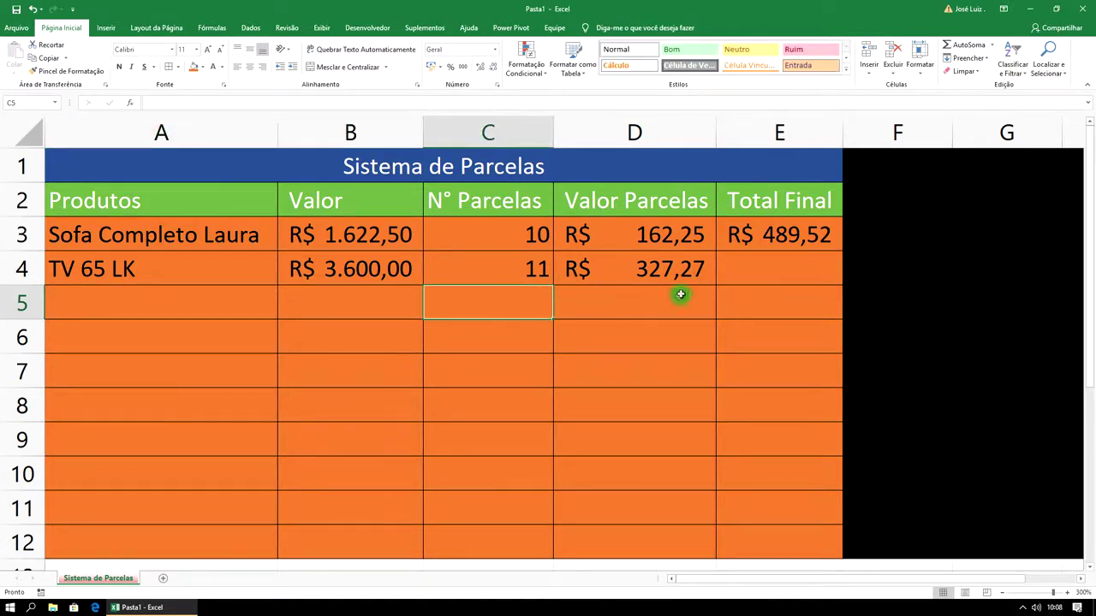
pyautogui.click(698, 276)
# Copy D4's installment formula to D5, enter 'Telefone sem fio Telelux' in A5, and autofit column A.
pyautogui.moveTo(716, 285); pyautogui.dragTo(710, 310)
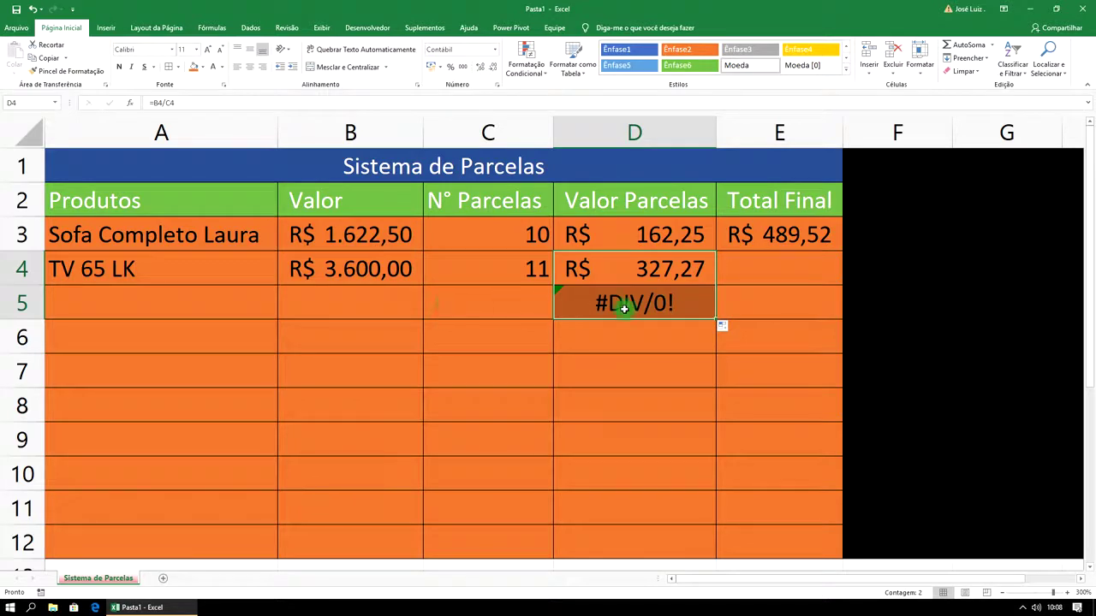
pyautogui.click(168, 304)
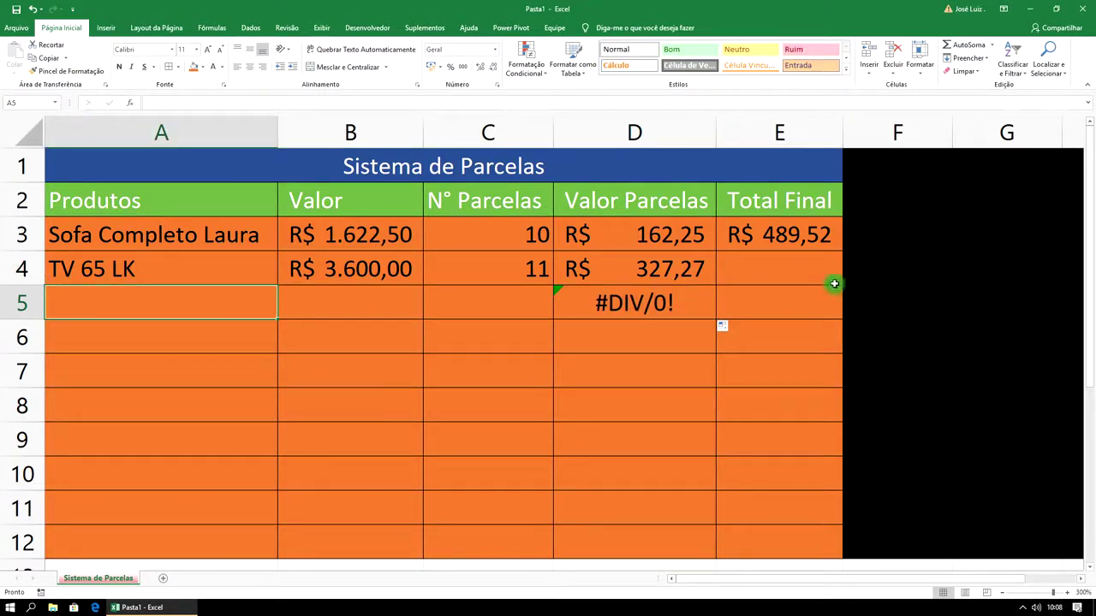
pyautogui.write('Telefone sem fio Te')
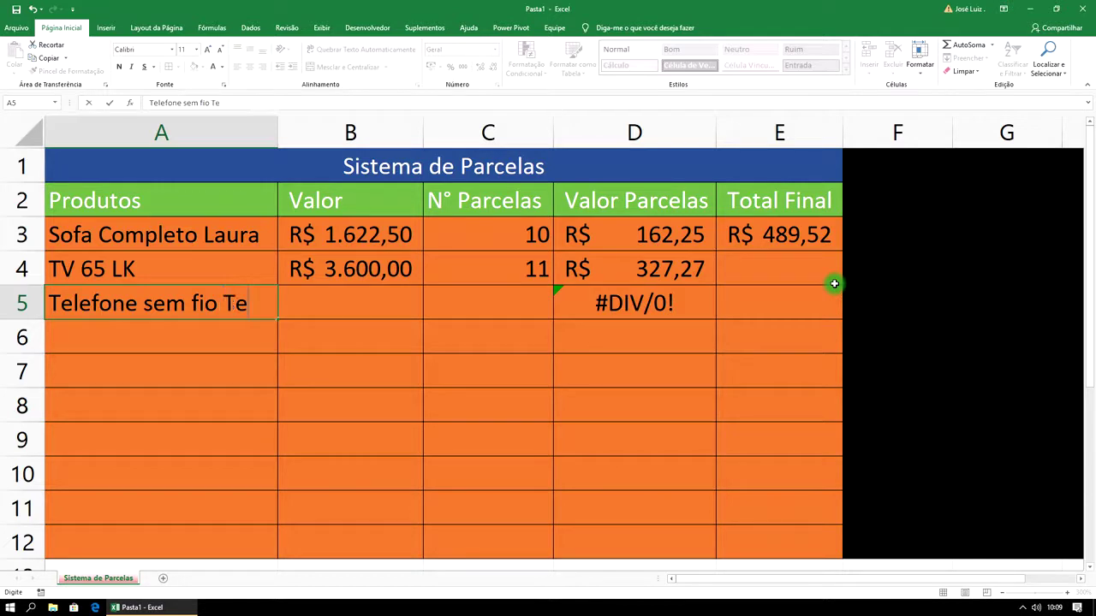
pyautogui.write('lelux')
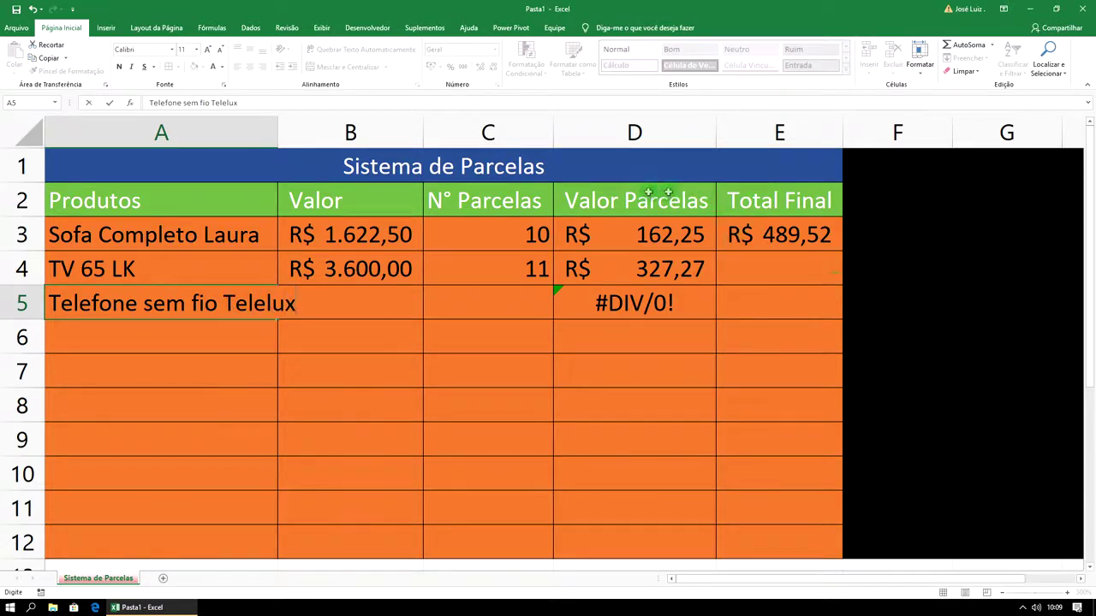
pyautogui.doubleClick(278, 127)
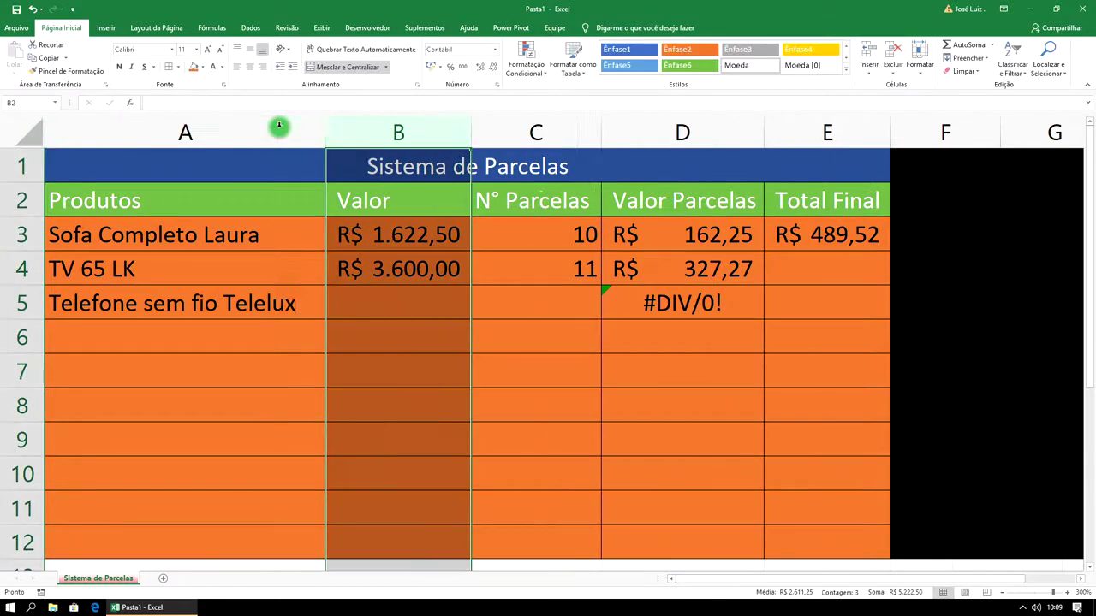
# Enter the price 125 in B5 and 2 installments in C5, giving R$ 62,50 per installment.
pyautogui.click(358, 299)
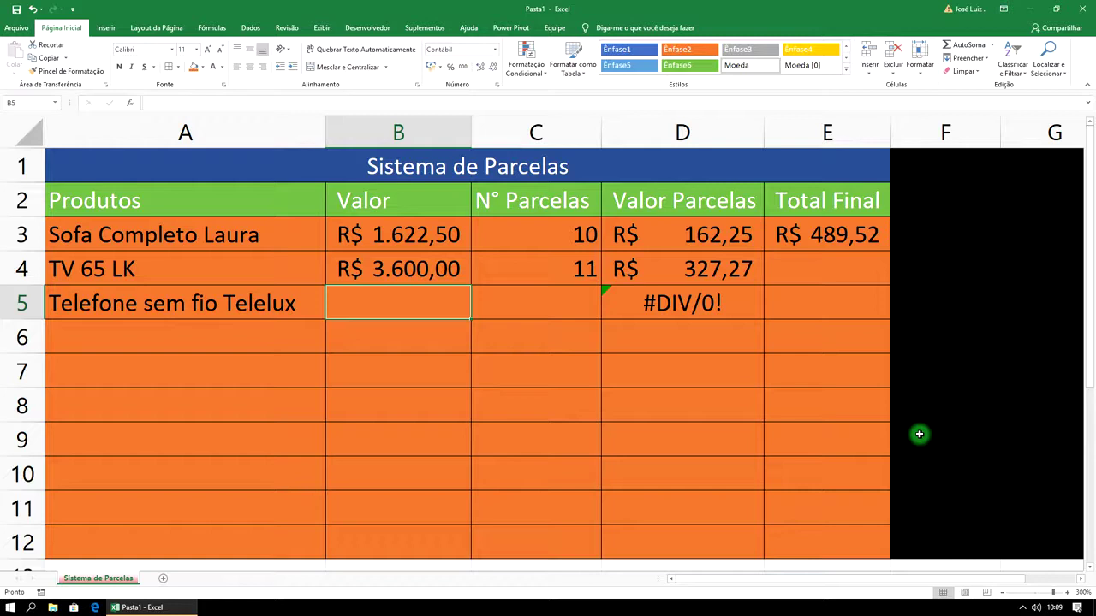
pyautogui.write('125')
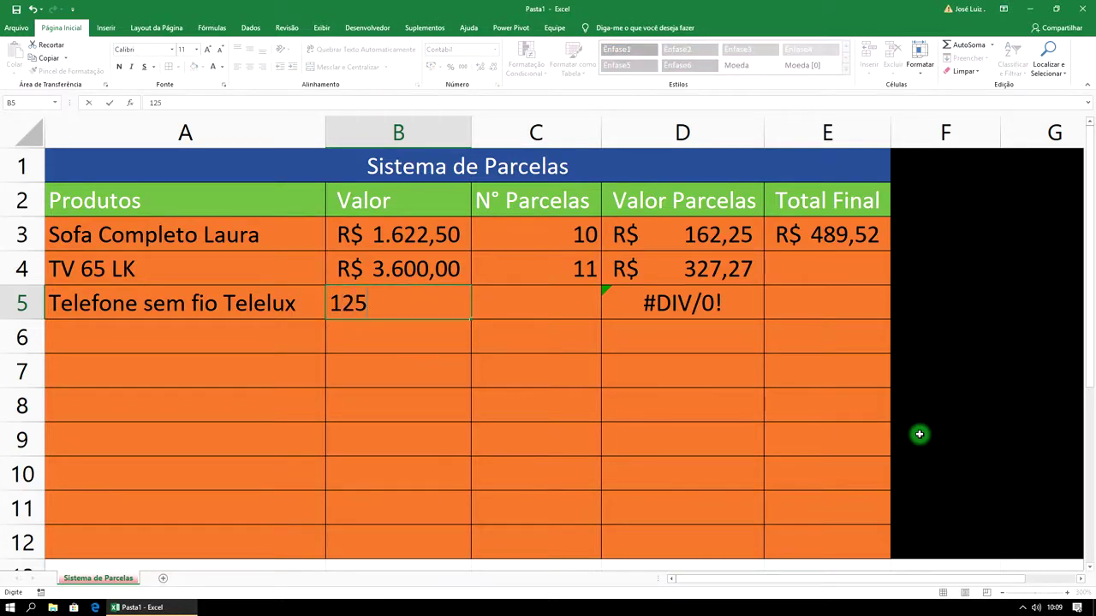
pyautogui.press('Return')
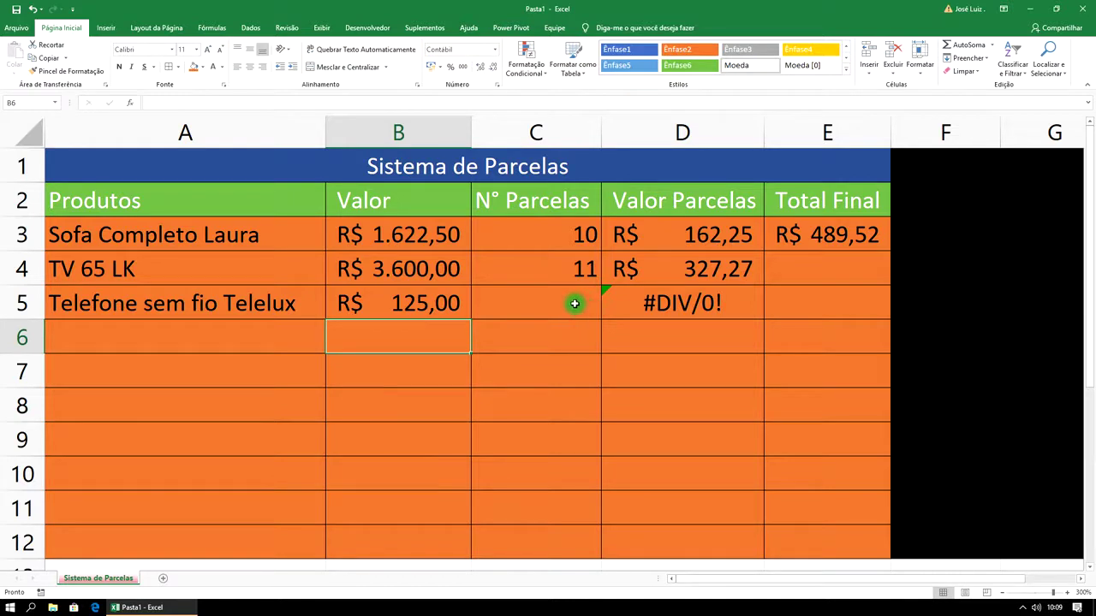
pyautogui.click(575, 303)
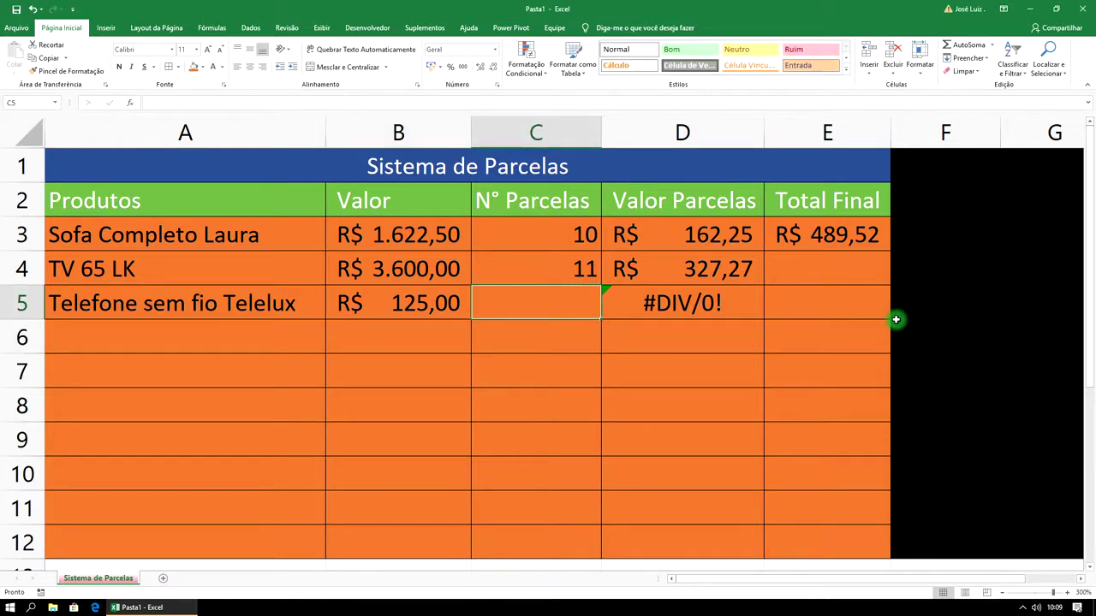
pyautogui.write('2')
pyautogui.press('Return')
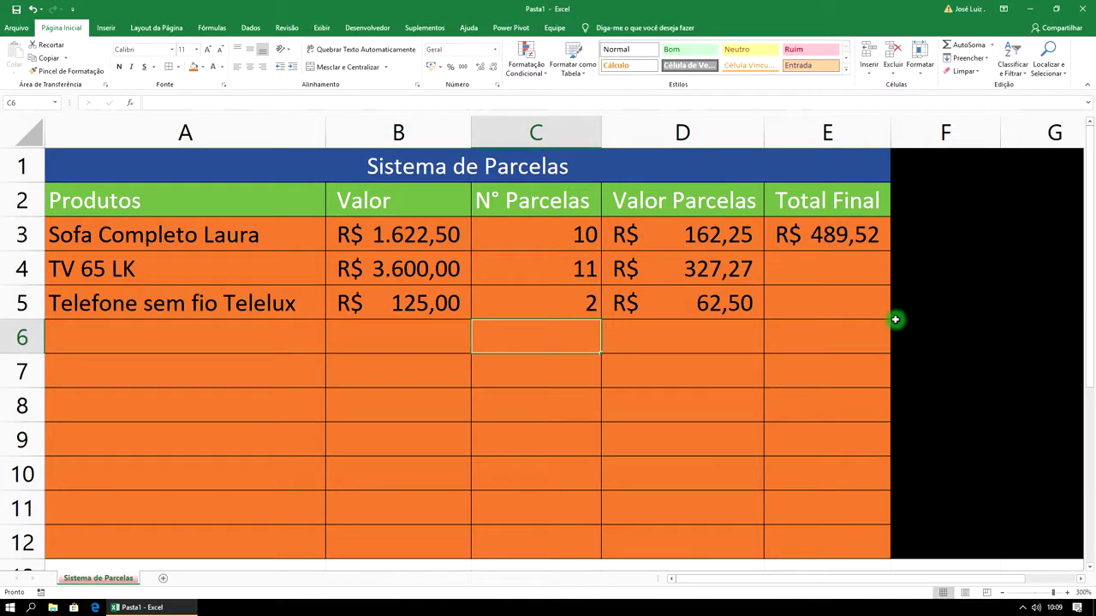
# Extend E3's Total Final formula to =D3+D4+D5, totalling R$ 552,02.
pyautogui.click(835, 238)
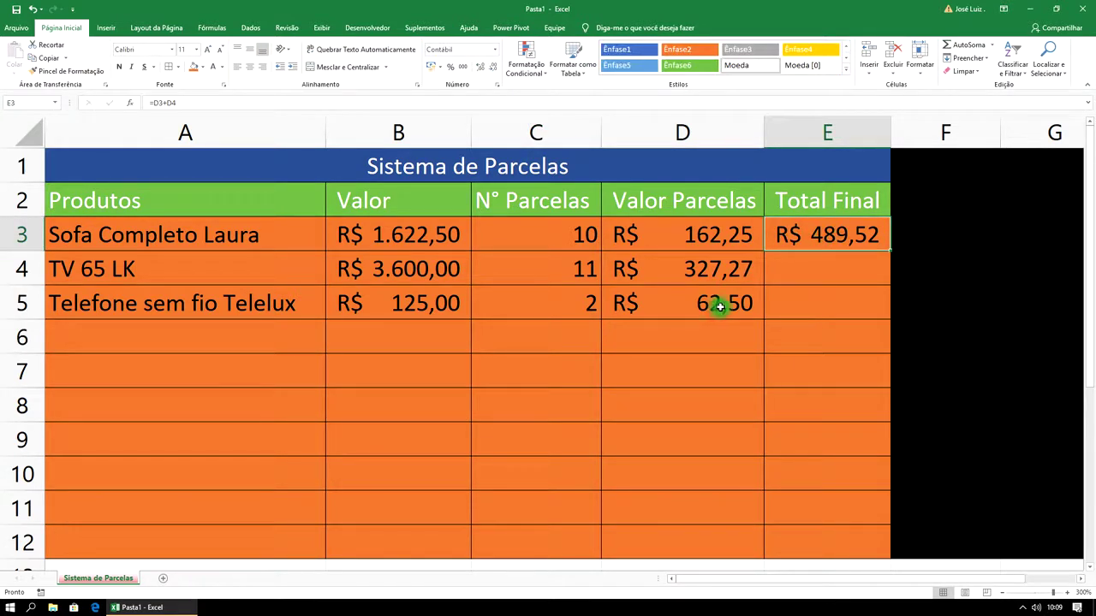
pyautogui.click(230, 103)
pyautogui.write('+')
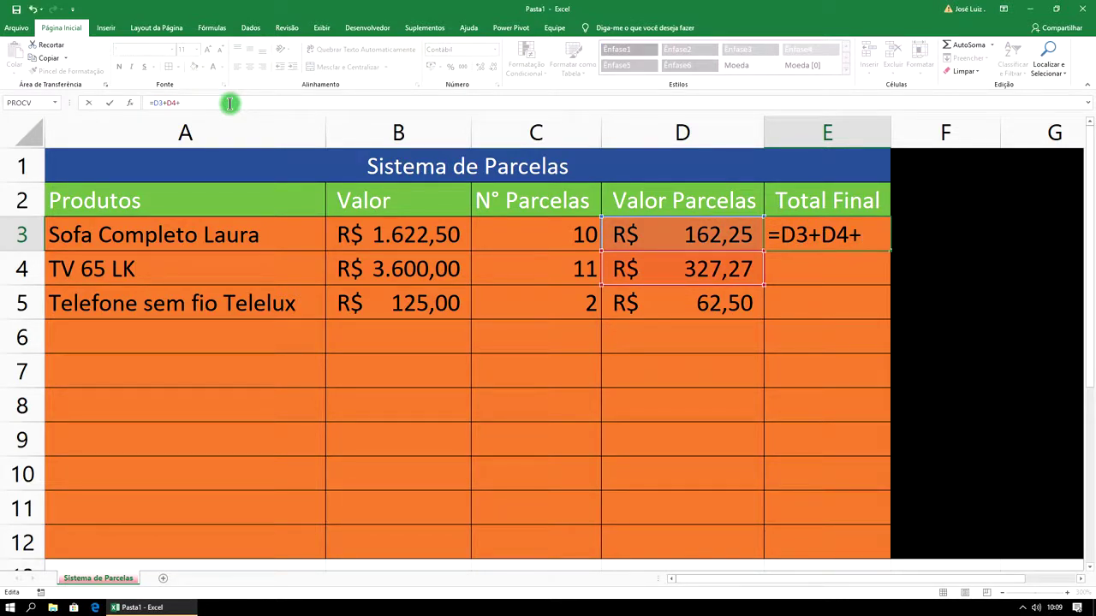
pyautogui.click(671, 308)
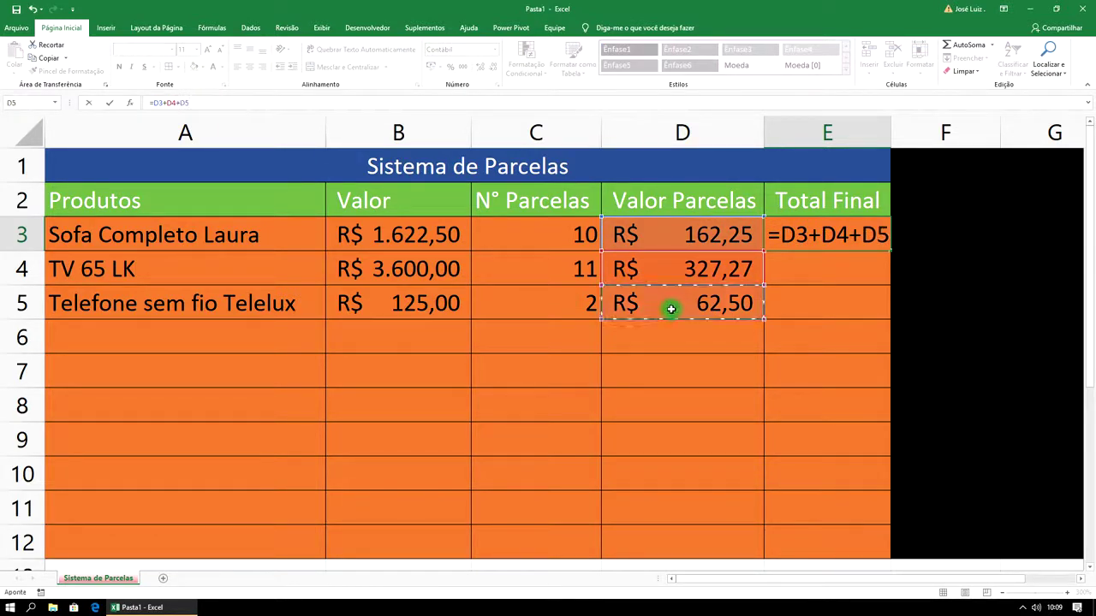
pyautogui.press('Return')
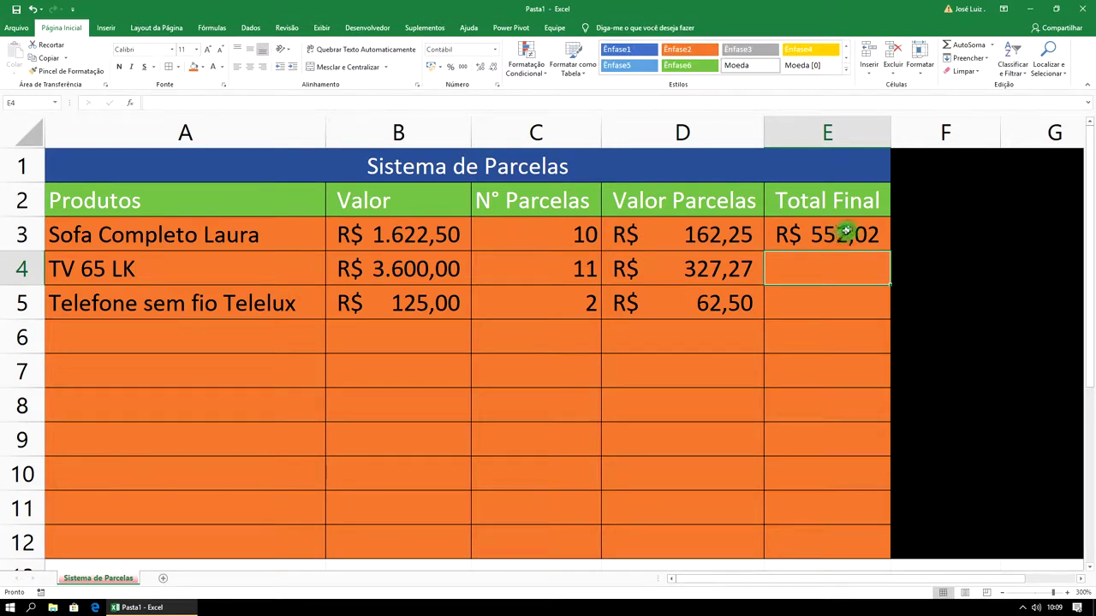
pyautogui.click(565, 268)
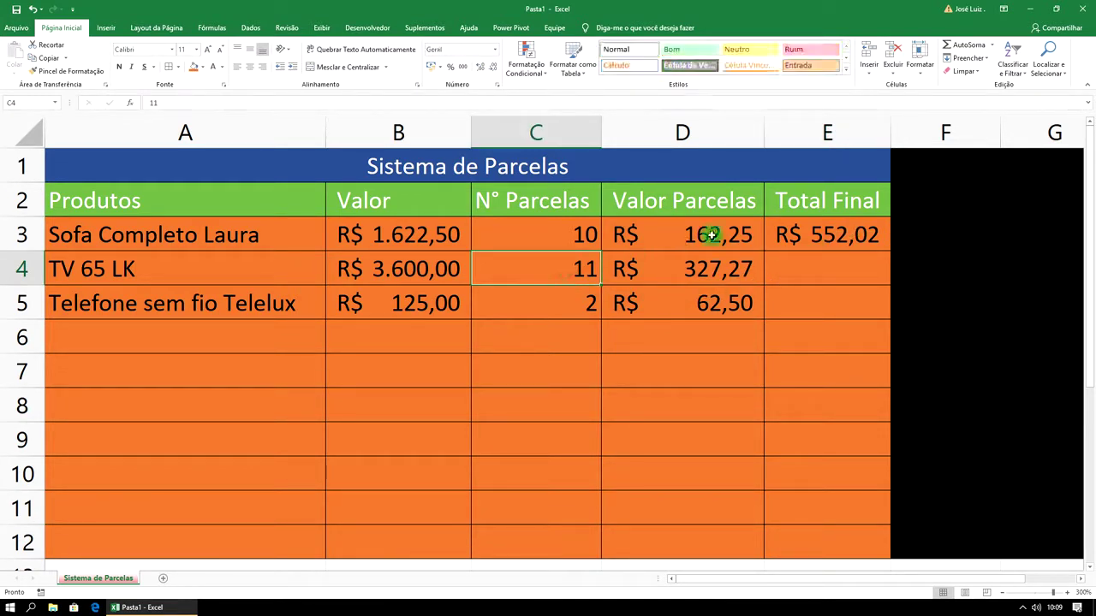
# Change the TV (C4) and sofa (C3) to 12 installments each, making the Total Final R$ 497,71.
pyautogui.write('12')
pyautogui.press('Return')
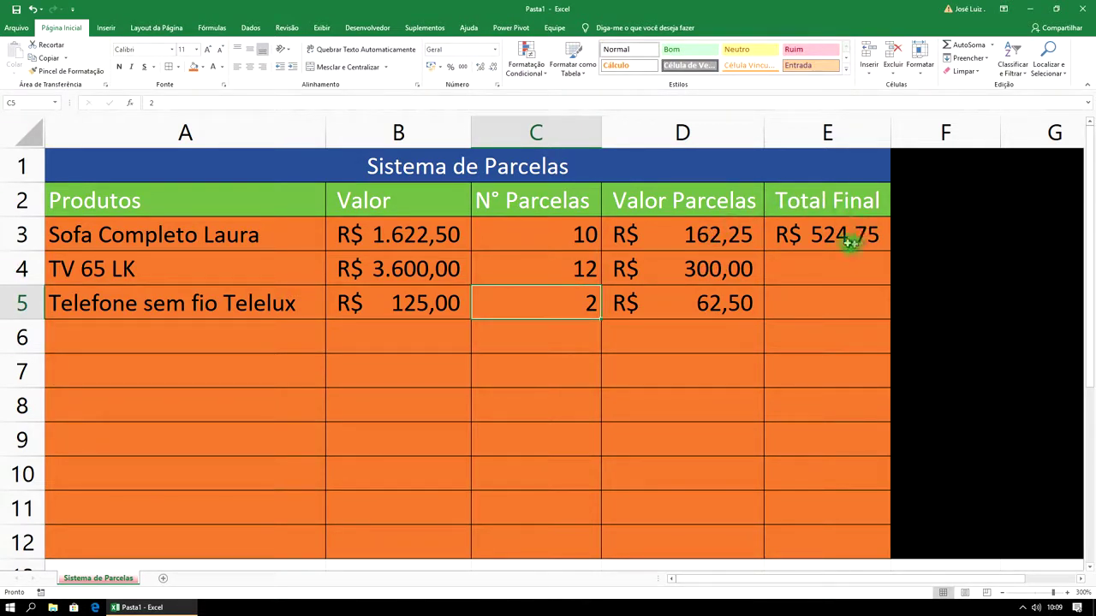
pyautogui.click(557, 270)
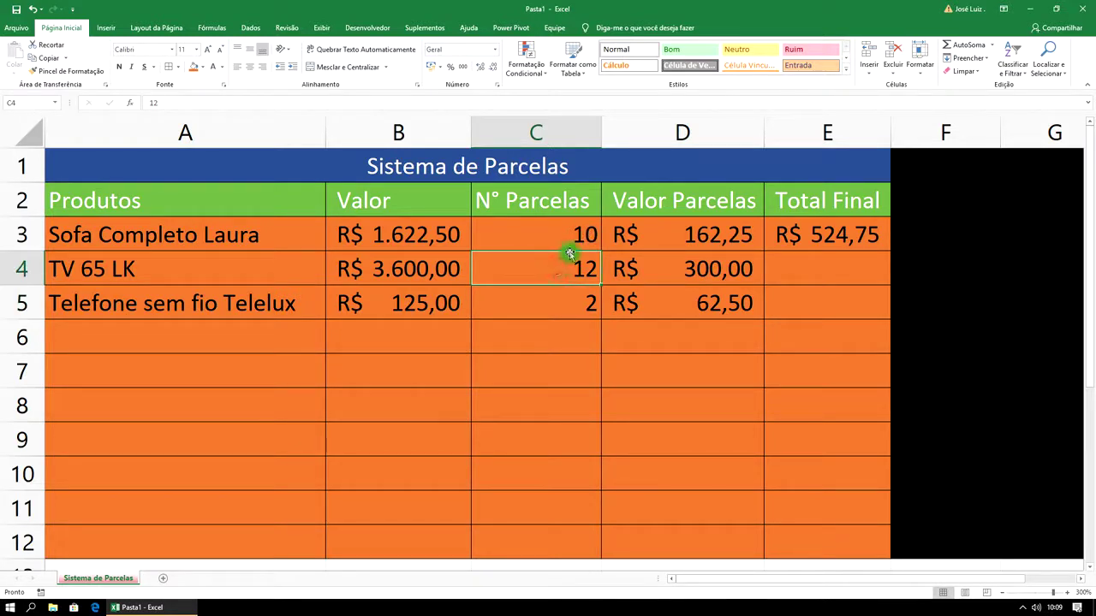
pyautogui.click(572, 231)
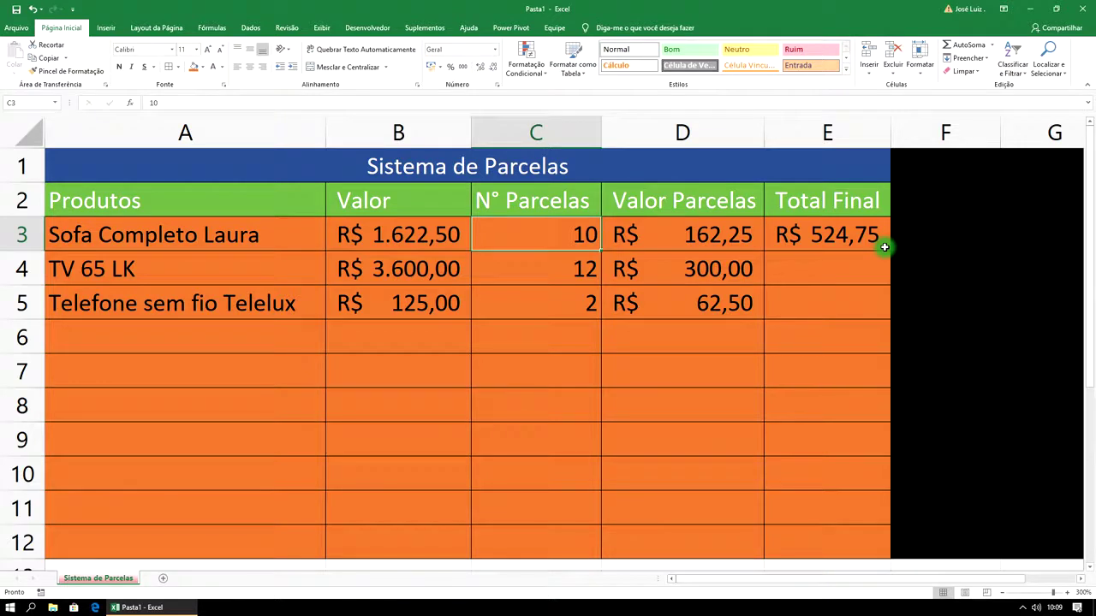
pyautogui.write('12')
pyautogui.press('Return')
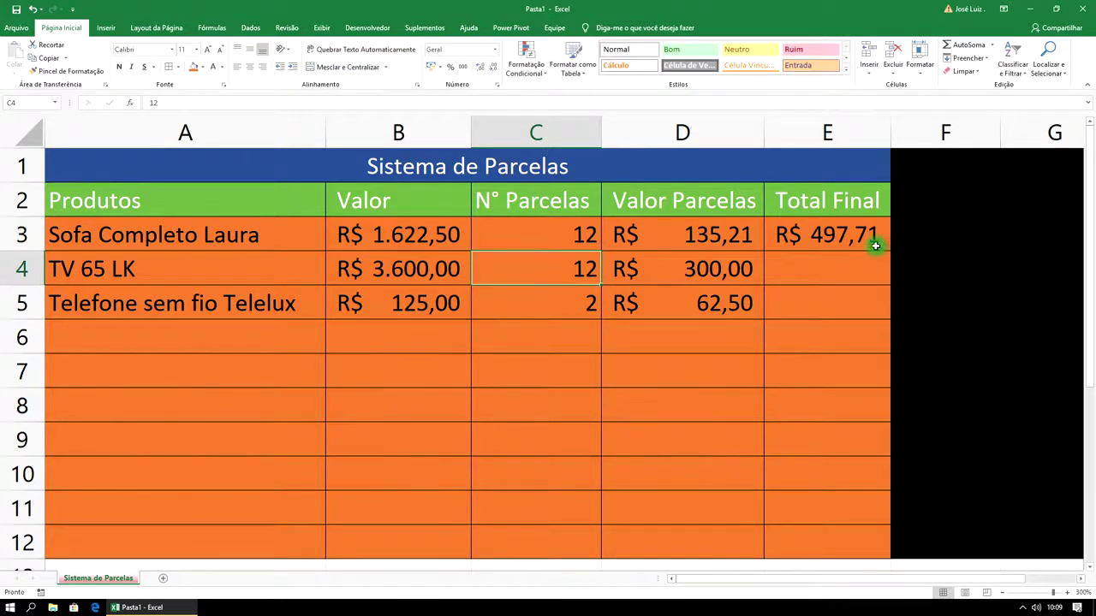
pyautogui.click(834, 239)
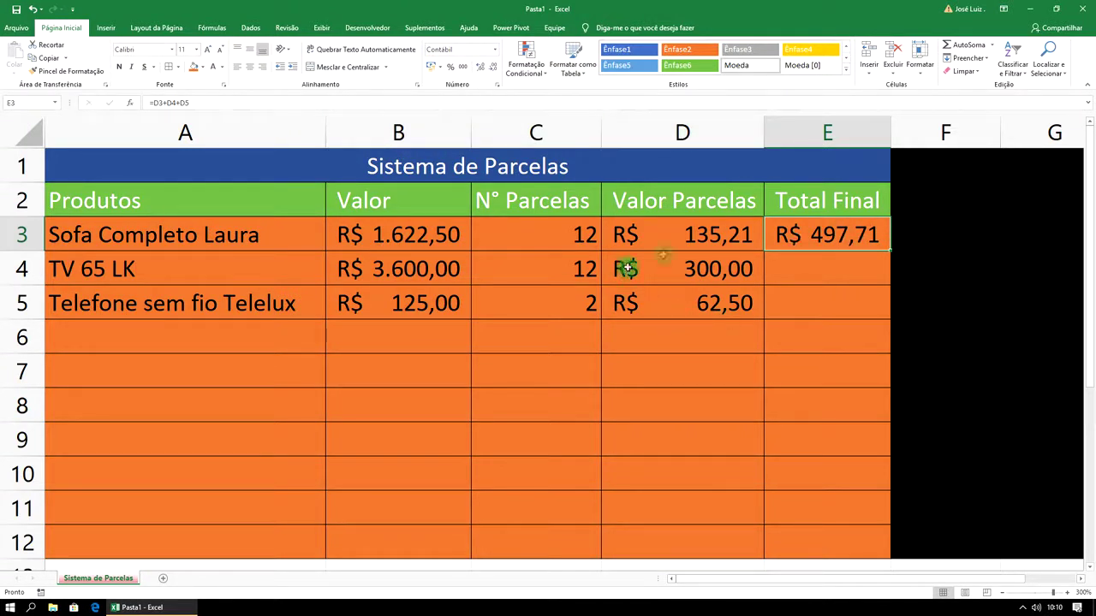
pyautogui.click(279, 360)
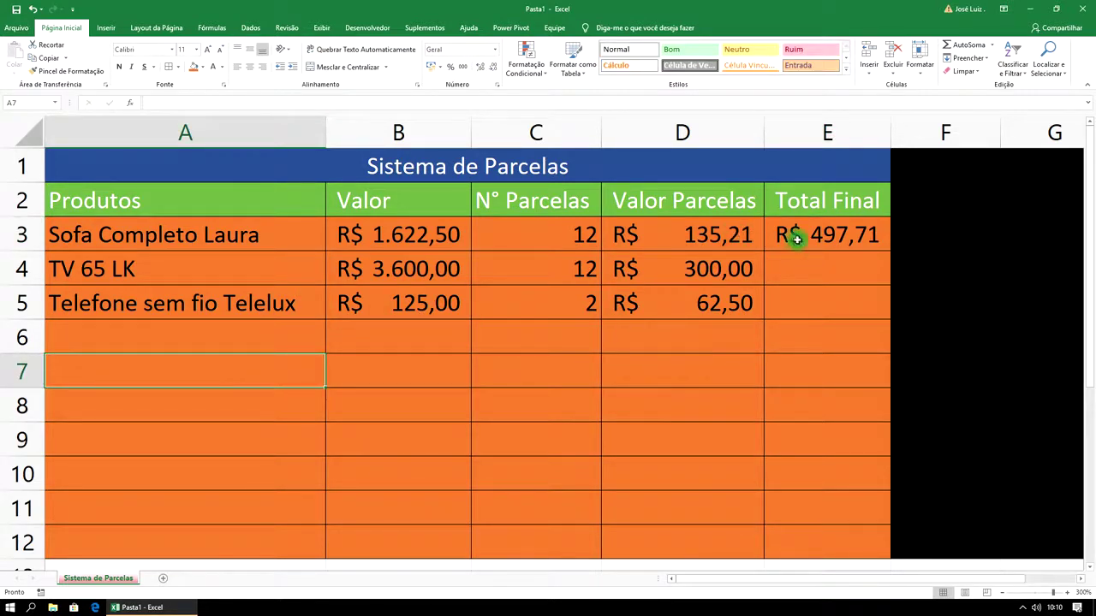